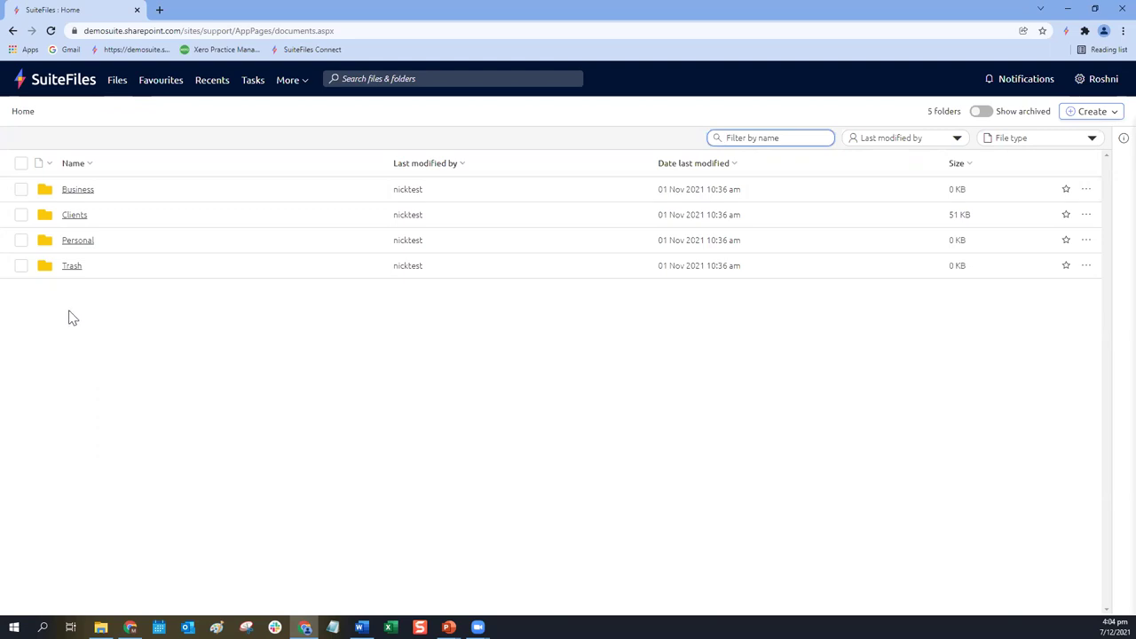
Step: Open the 2021 folder of The Cupcake Bakery within the Clients folder
left_click(74, 221)
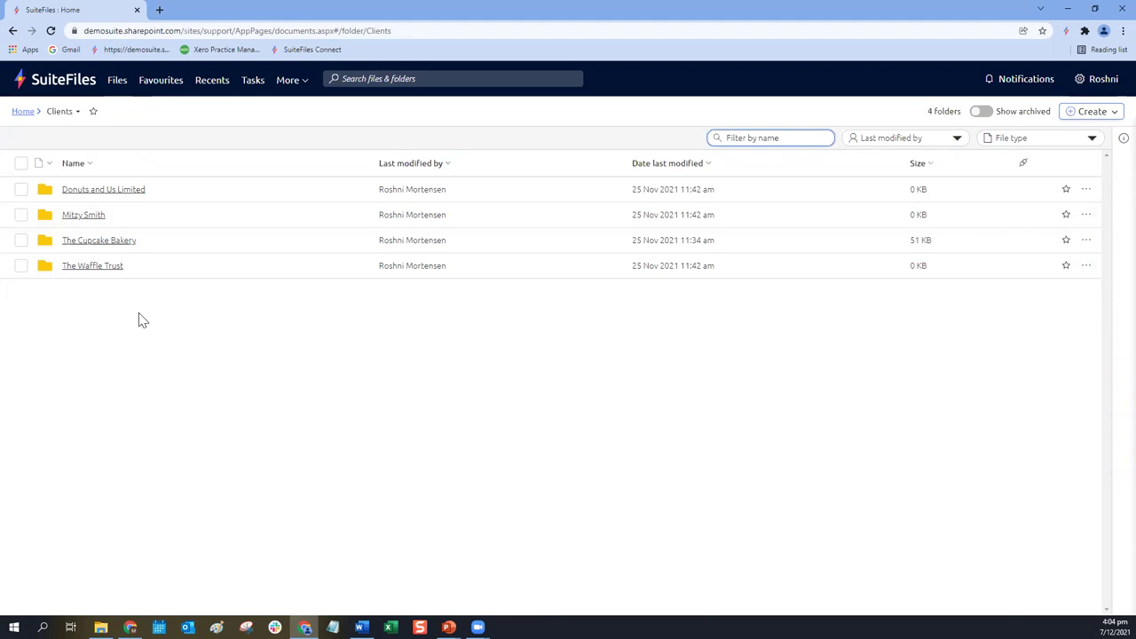
left_click(91, 242)
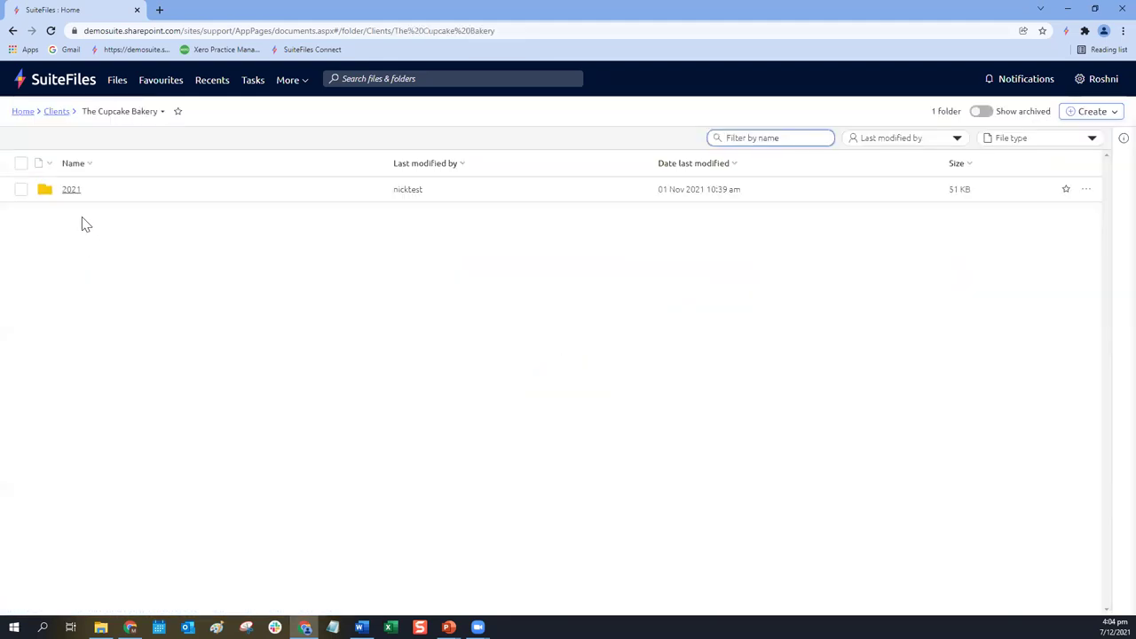
left_click(71, 191)
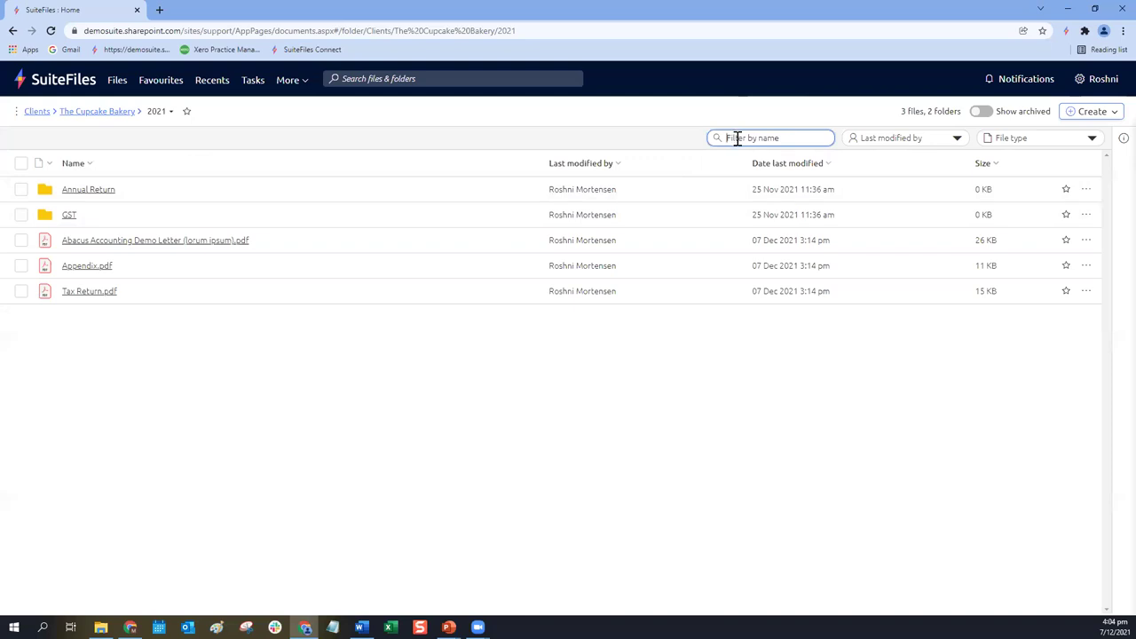
Step: Filter the 2021 folder's contents by the name "letter", and clear the name filter again
left_click(785, 137)
type("lett")
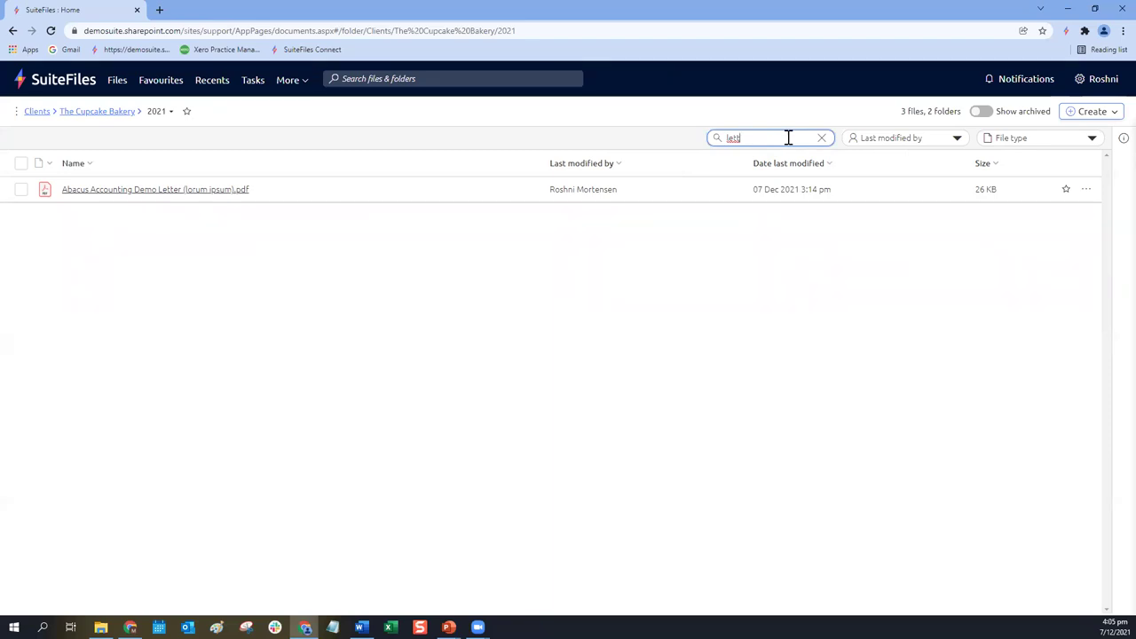
key("BackSpace")
key("BackSpace")
key("BackSpace")
key("BackSpace")
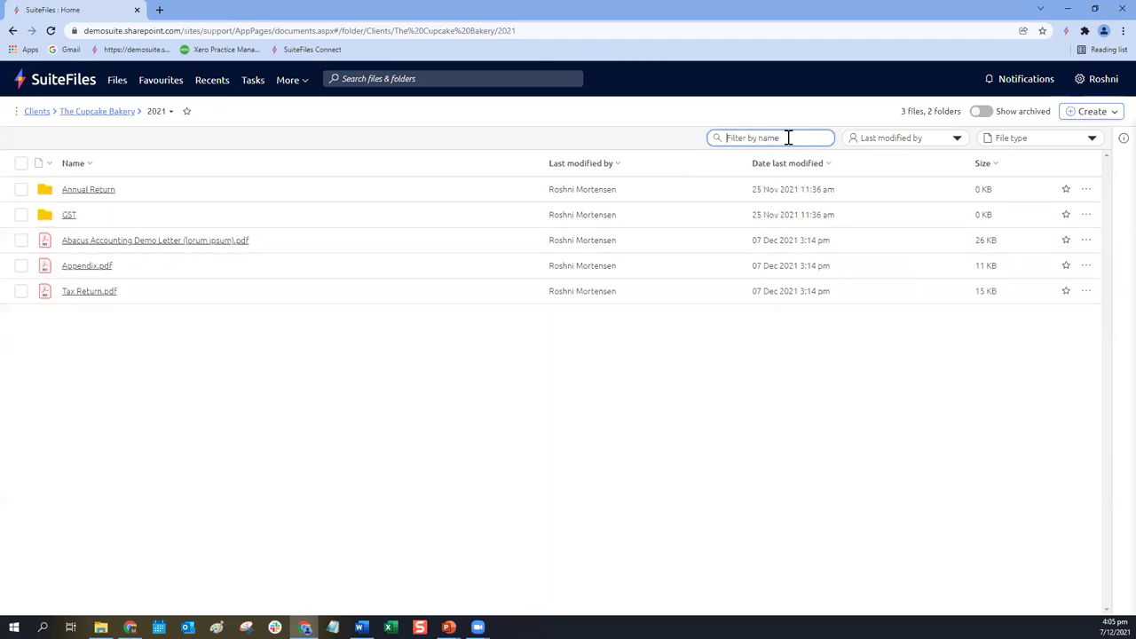
type("letter")
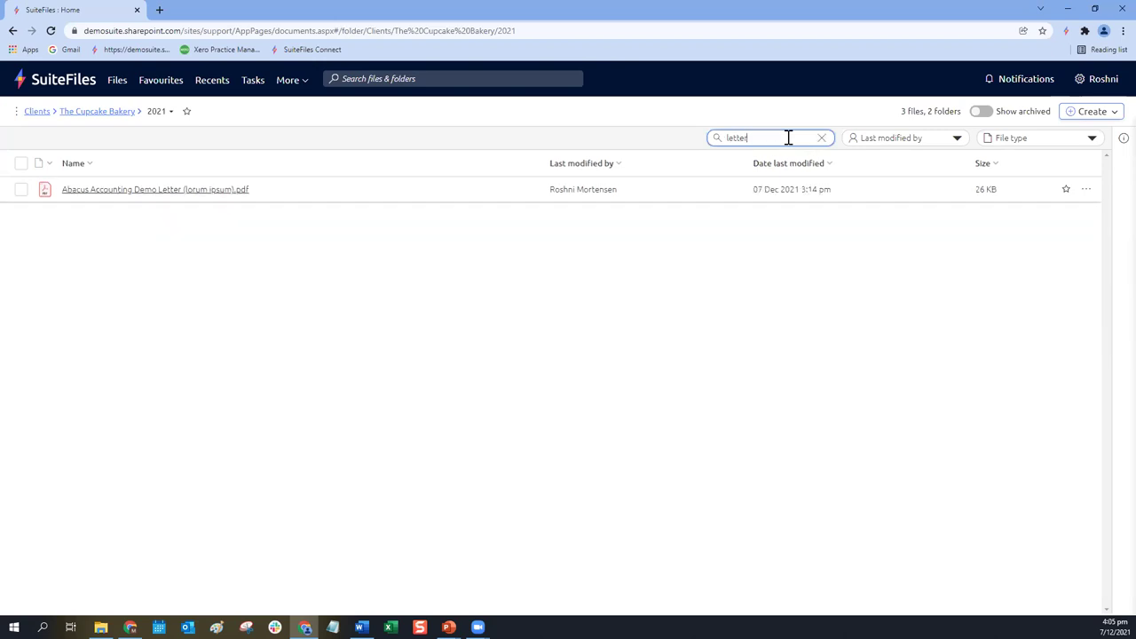
left_click(823, 140)
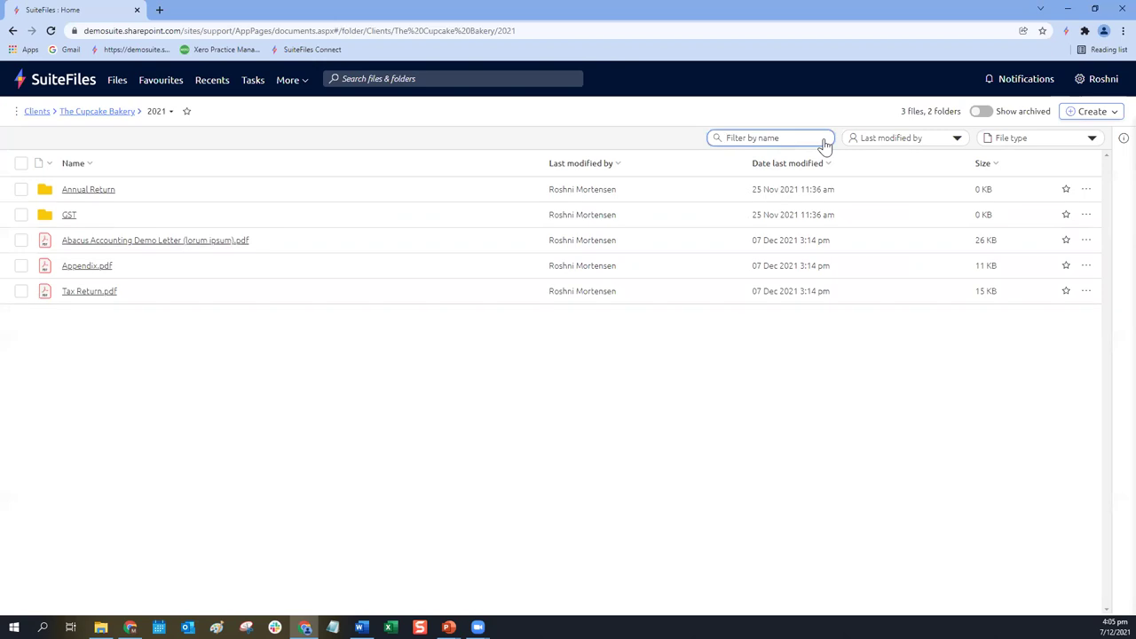
Step: Filter the 2021 folder by the listed last modifier, and remove that filter again
left_click(905, 140)
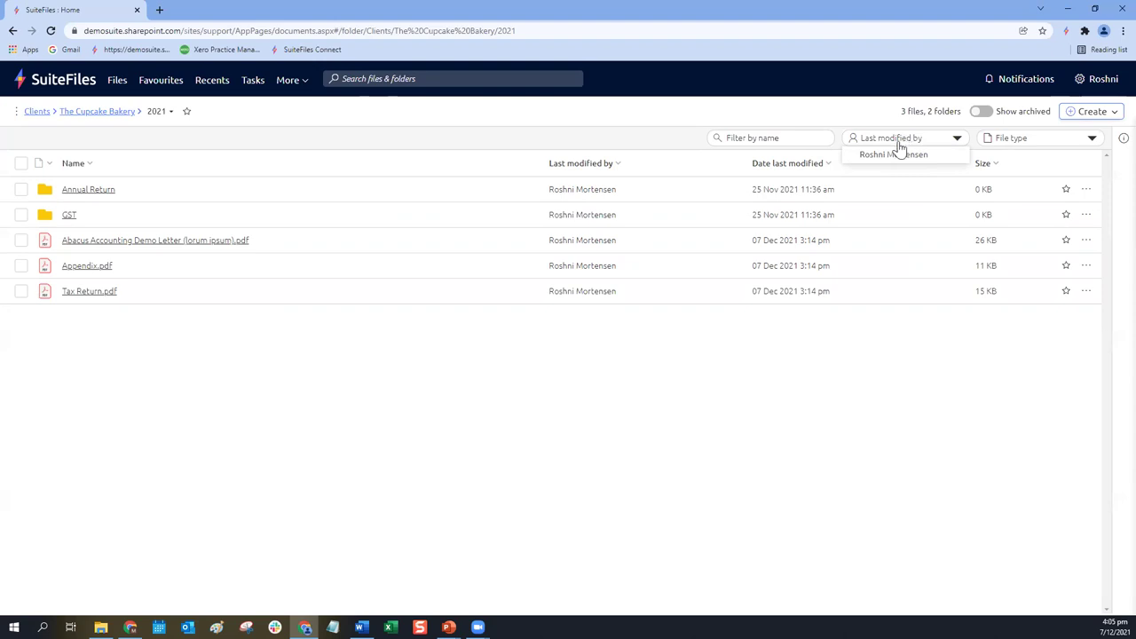
left_click(880, 158)
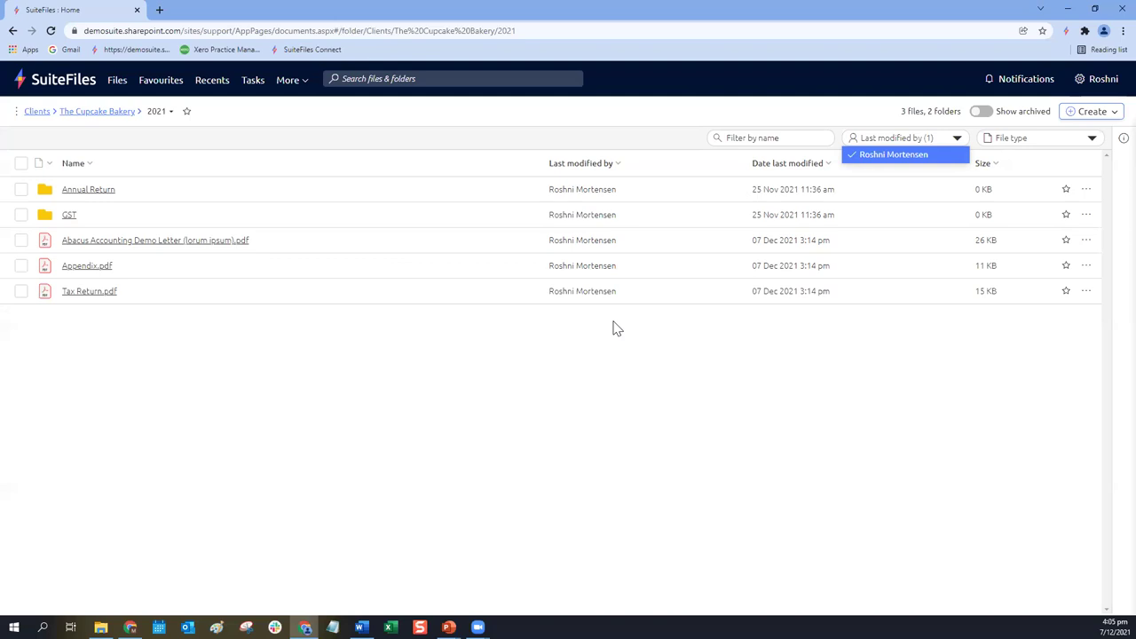
left_click(870, 156)
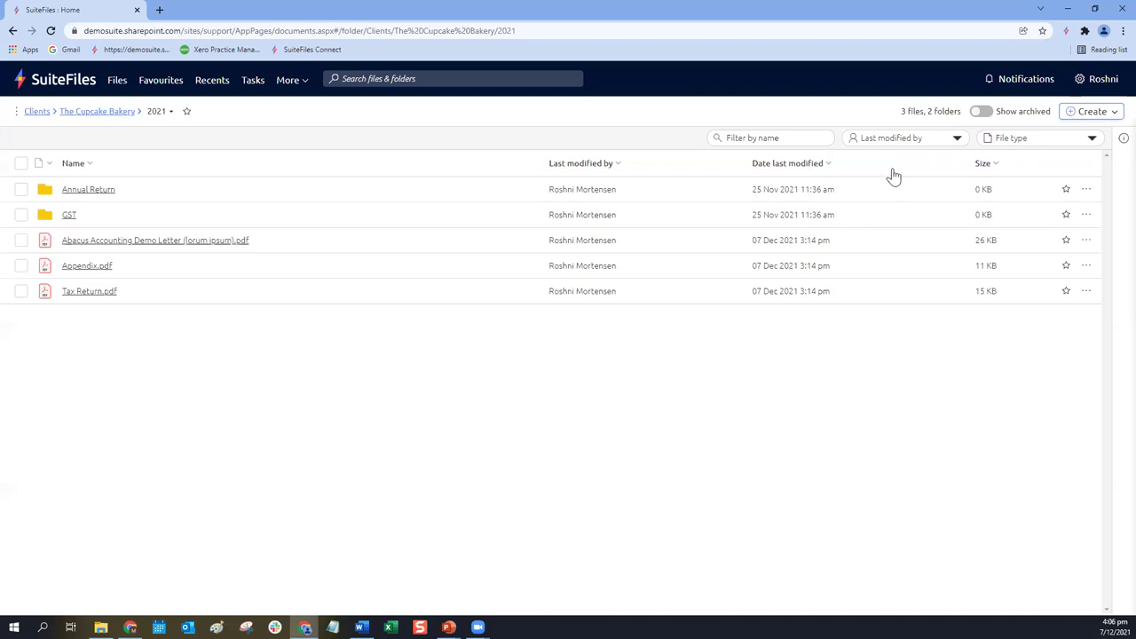
Step: Filter the 2021 folder by the Folder file type, and switch the filter to PDF only
left_click(1040, 144)
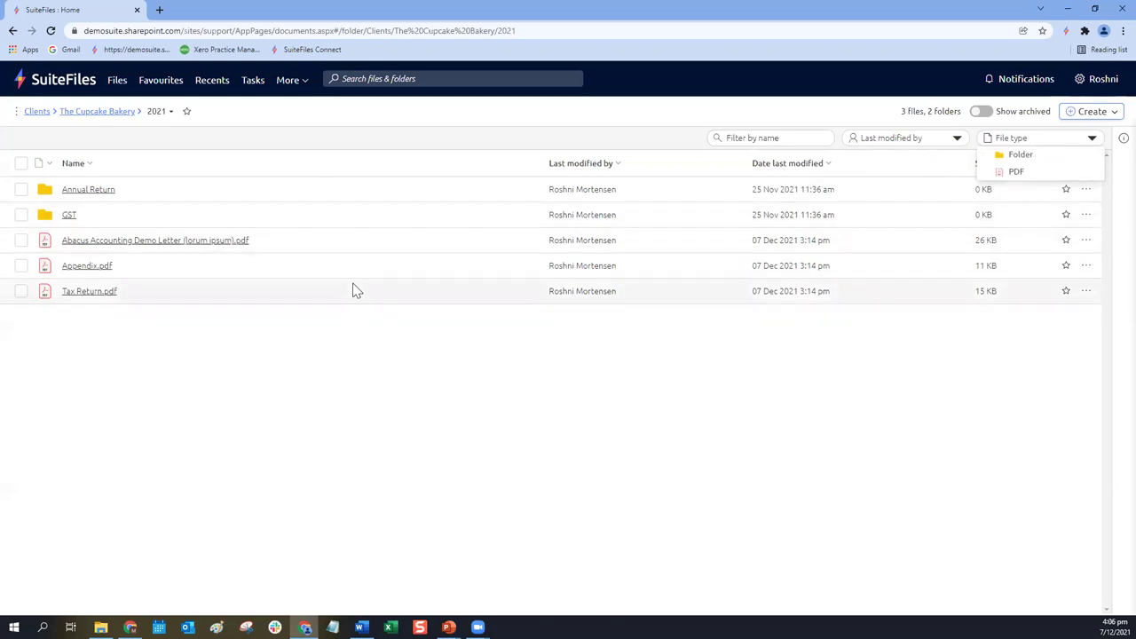
left_click(1012, 157)
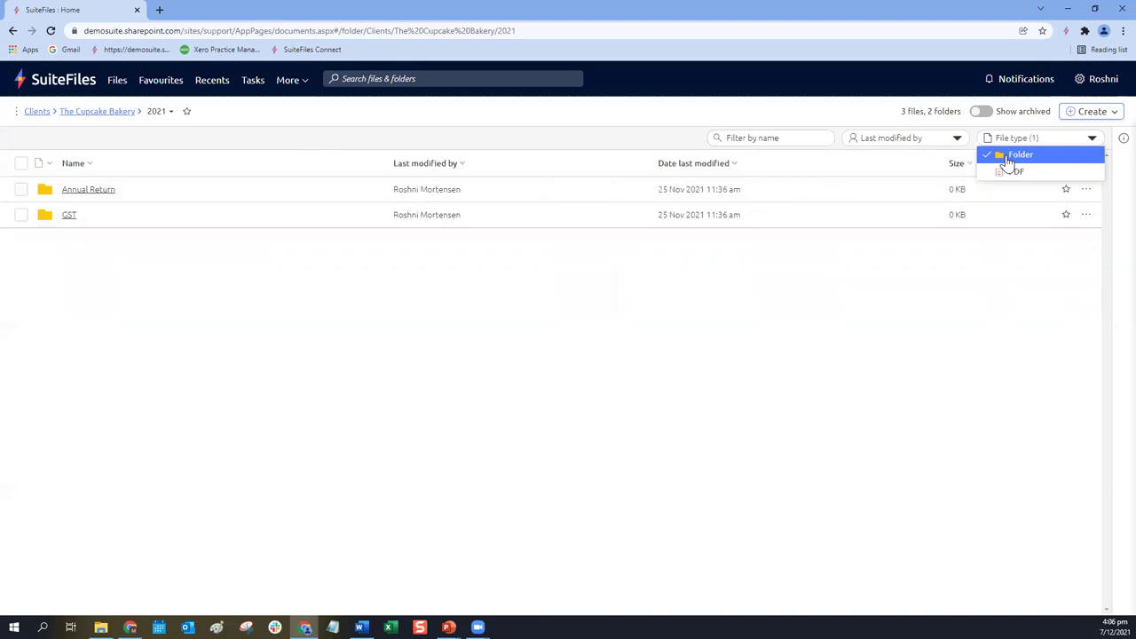
left_click(1009, 158)
left_click(1017, 174)
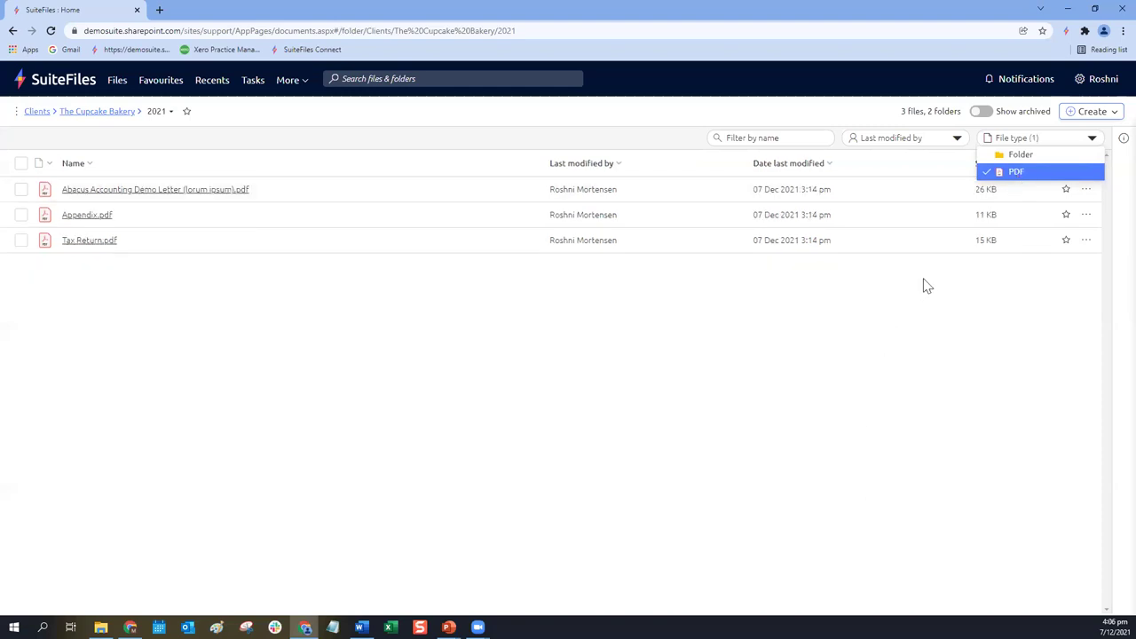
Step: Narrow the PDF list by the name "lette", and clear both the name and file type filters
left_click(738, 138)
type("l")
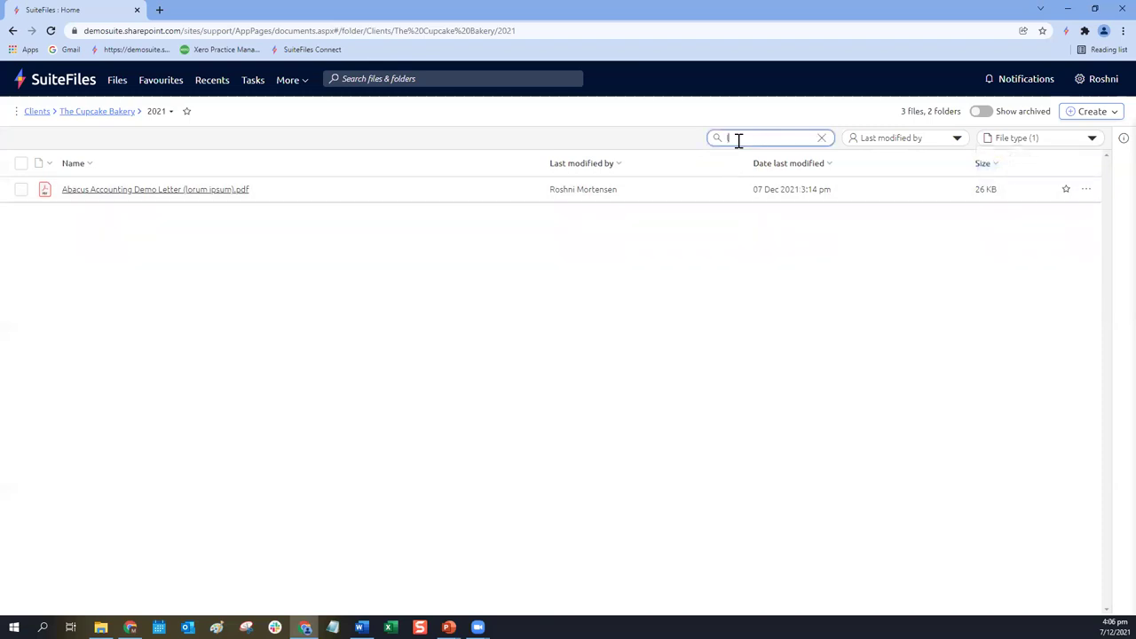
type("ette")
left_click(822, 138)
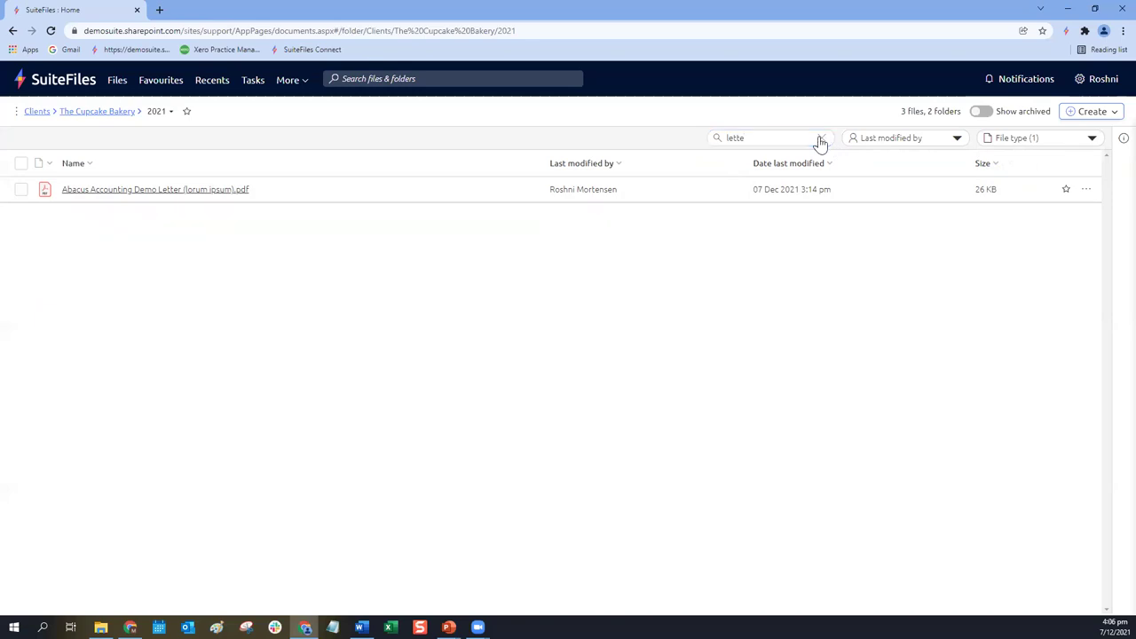
left_click(1056, 142)
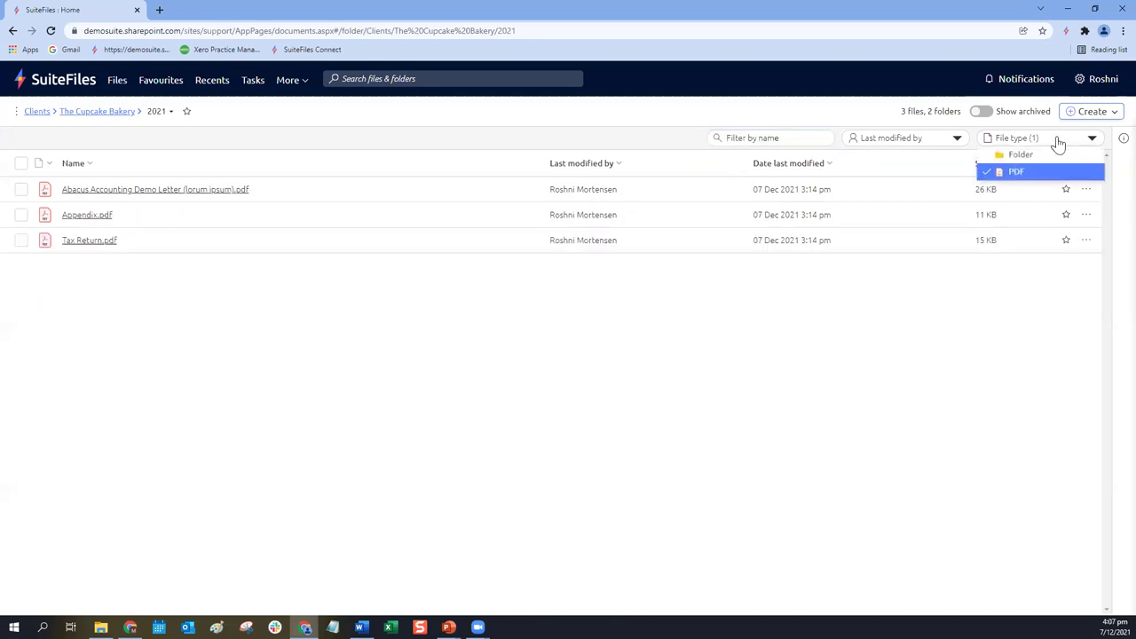
left_click(990, 174)
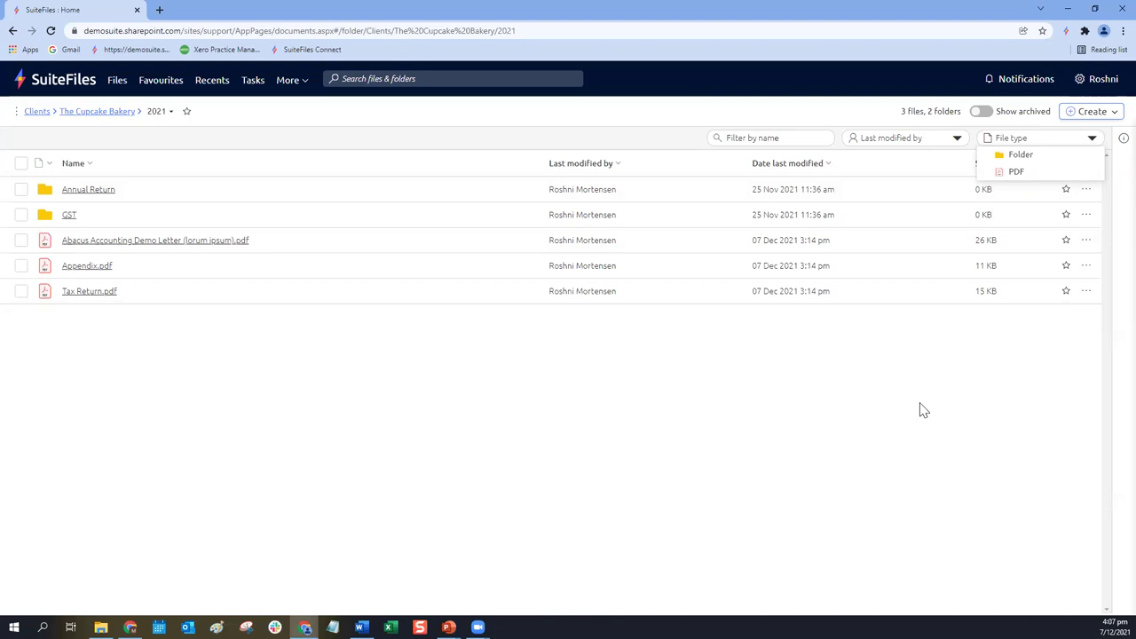
left_click(219, 118)
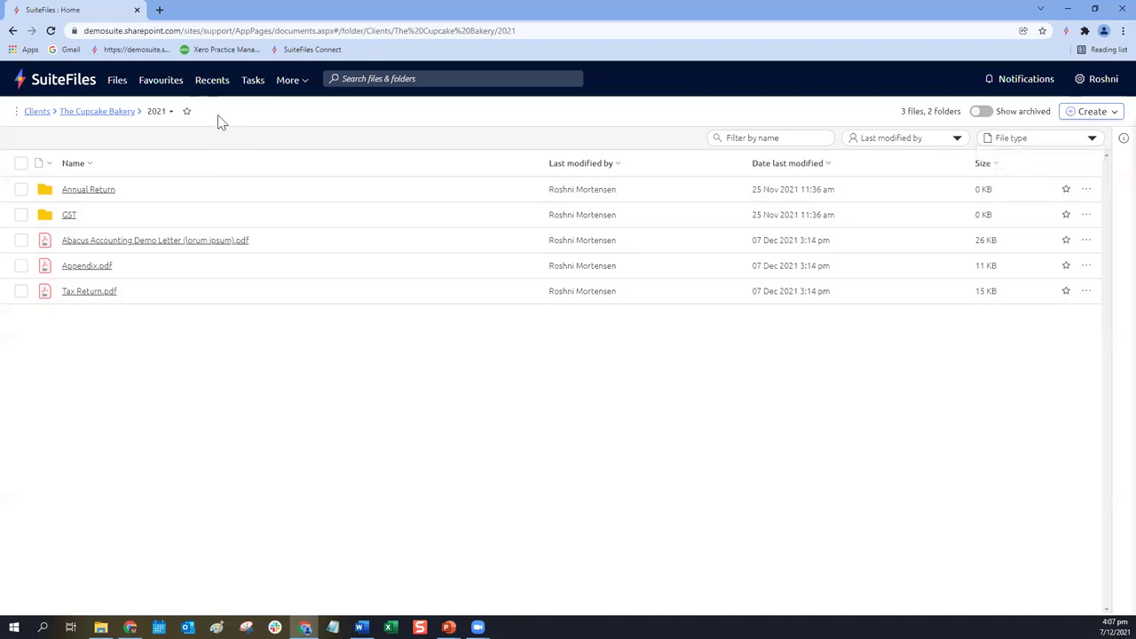
Step: Review the actions available for the 2021 folder and the item types that can be created in it
left_click(171, 114)
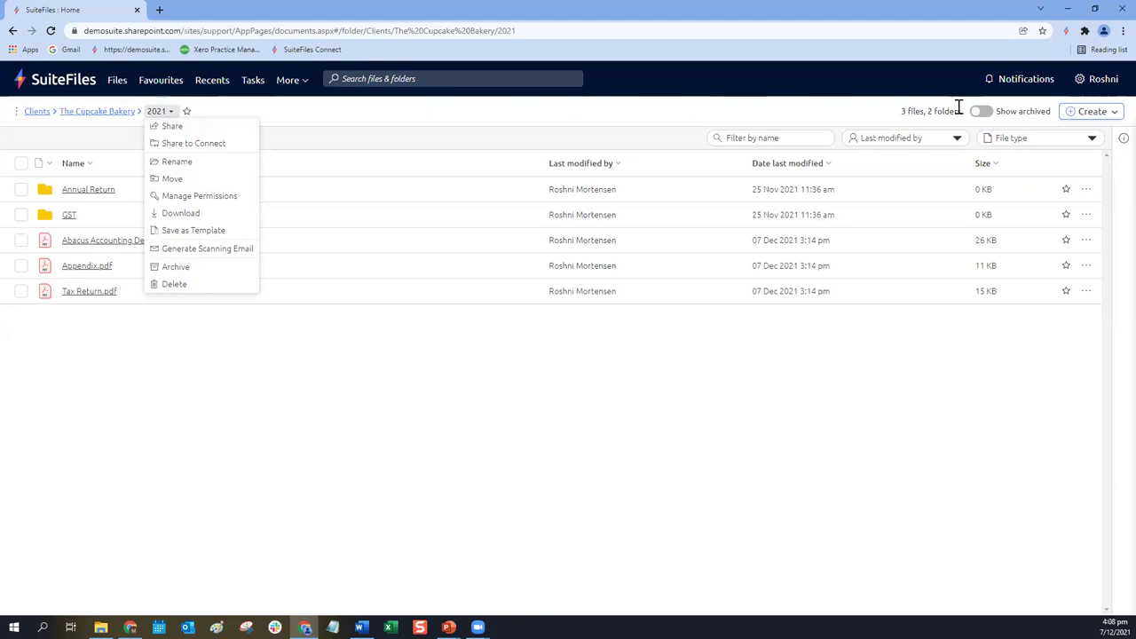
left_click(1092, 113)
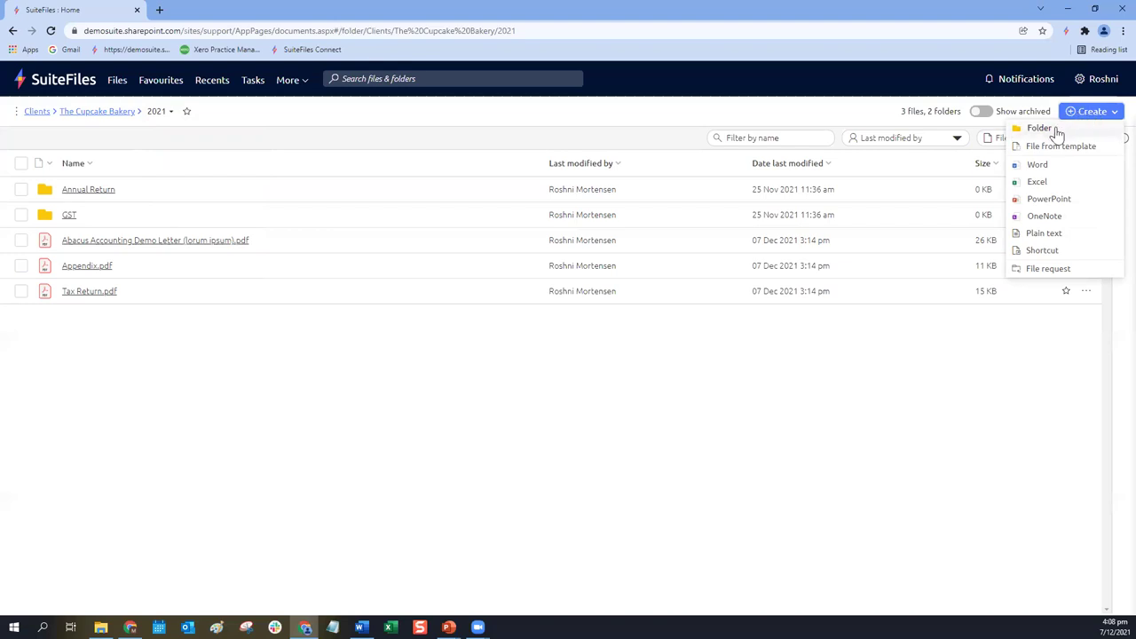
left_click(157, 113)
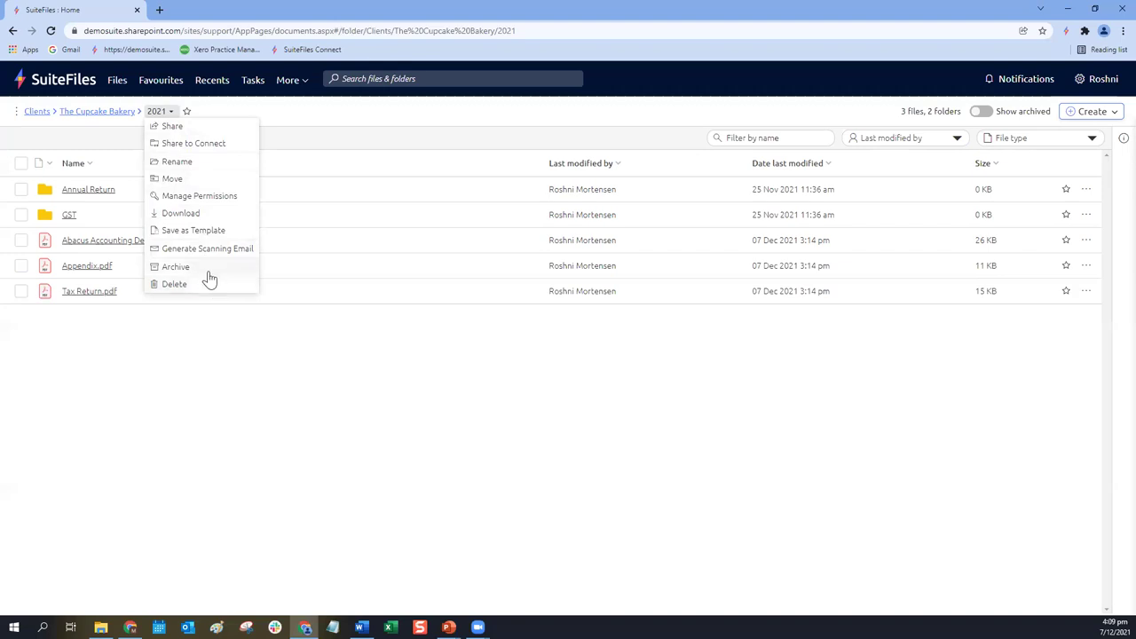
left_click(284, 396)
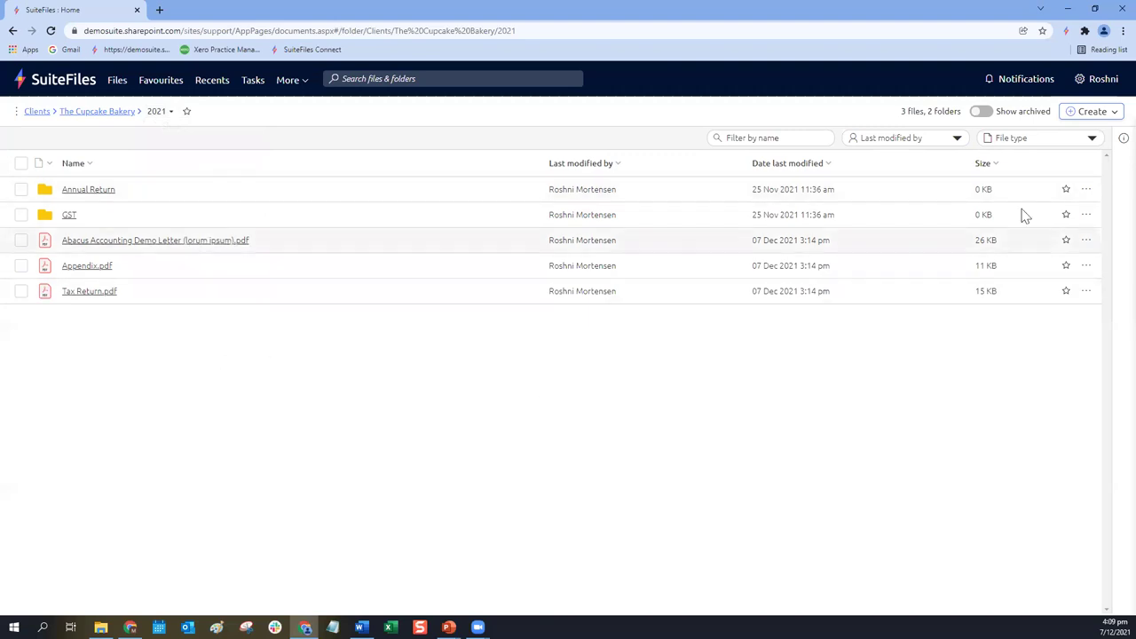
Step: Review the actions available for the Annual Return folder and for the Abacus Accounting Demo Letter PDF
left_click(1087, 190)
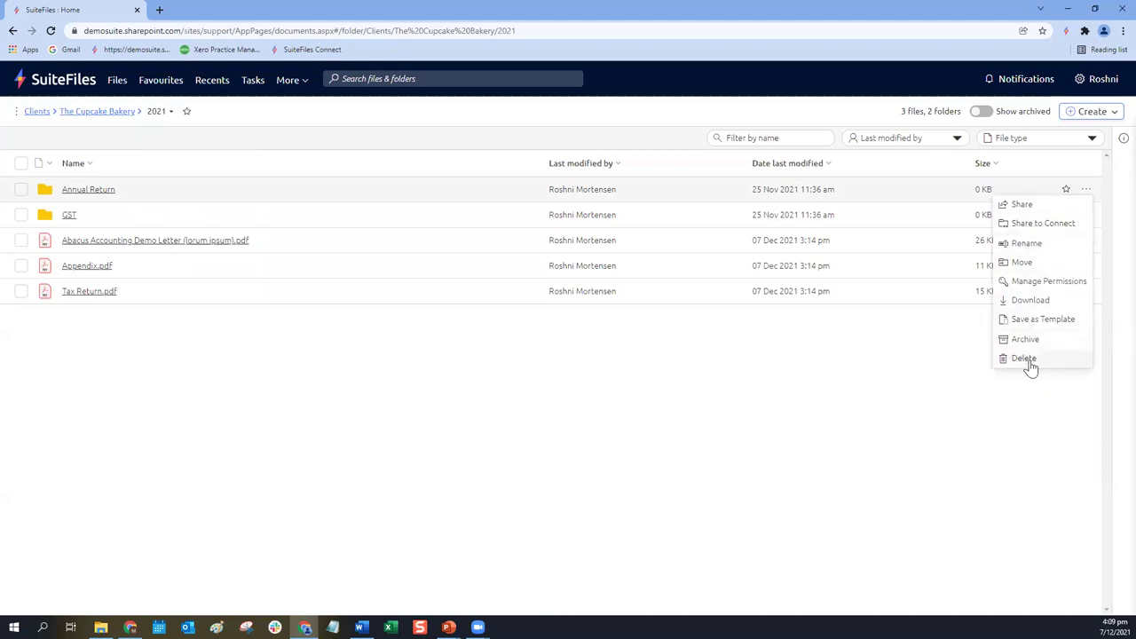
left_click(609, 390)
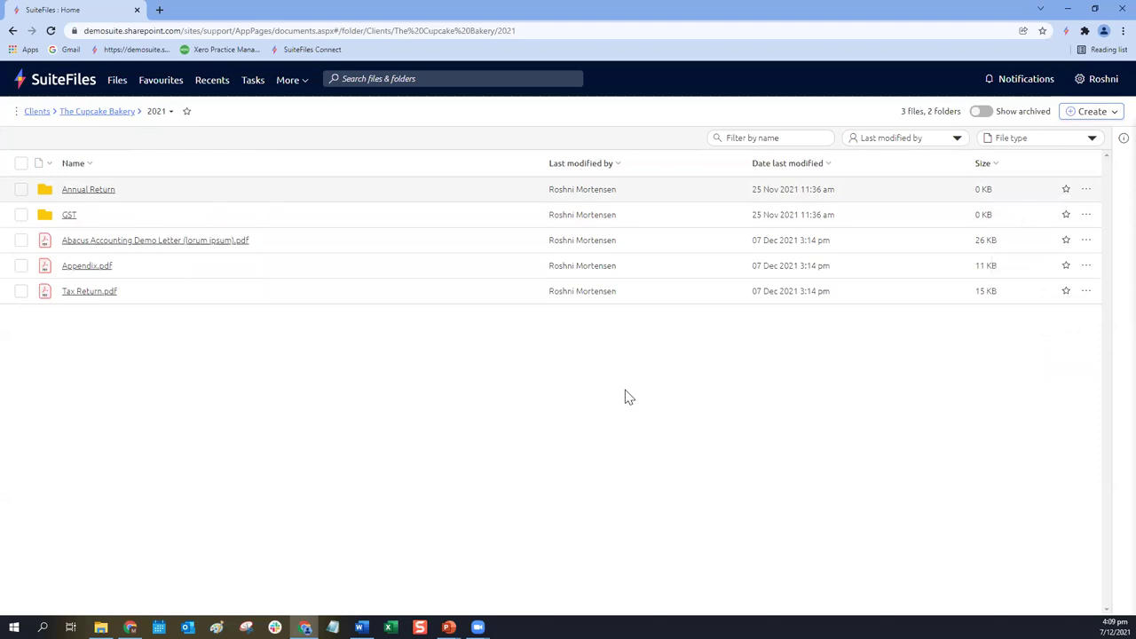
left_click(1087, 245)
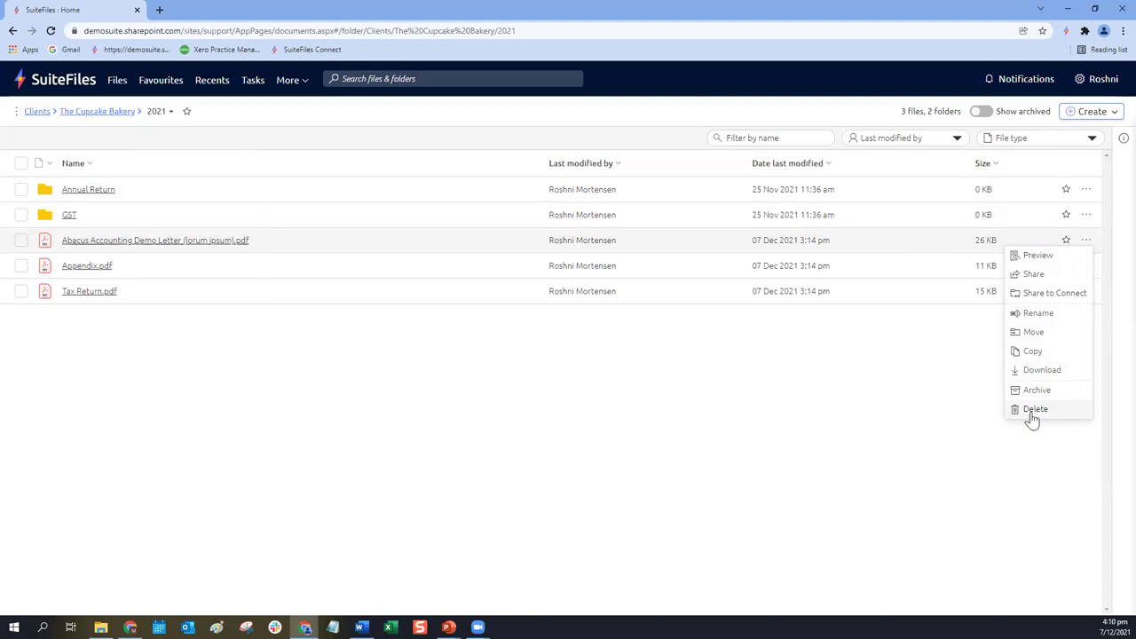
left_click(770, 410)
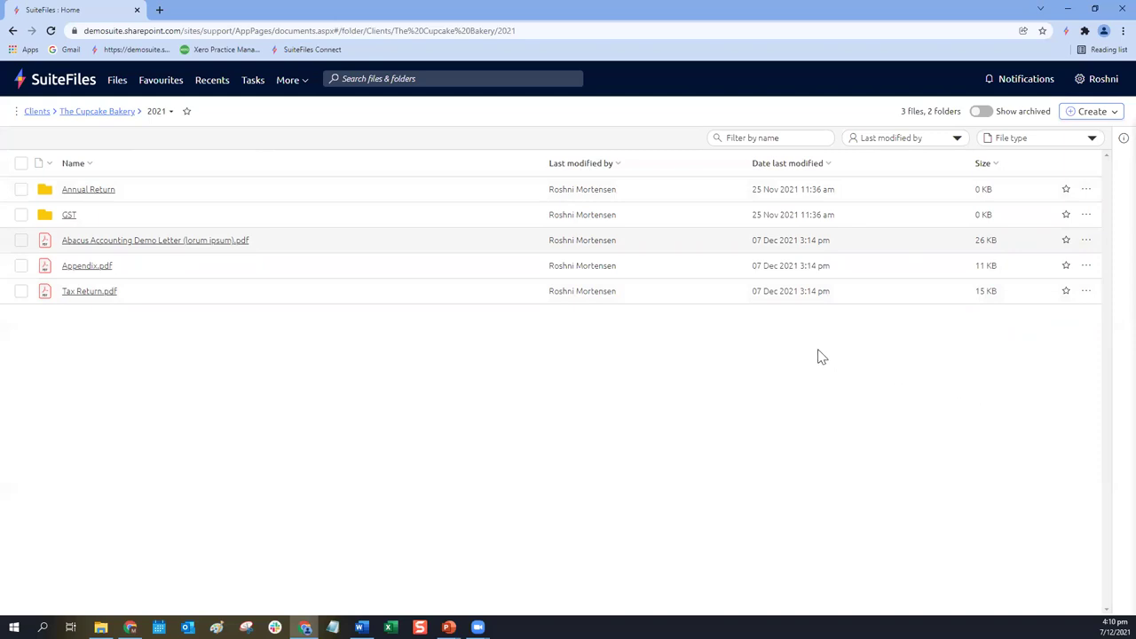
Step: Show the details pane and inspect the details of the demo letter, Appendix.pdf, the GST folder and the Annual Return folder
left_click(1121, 139)
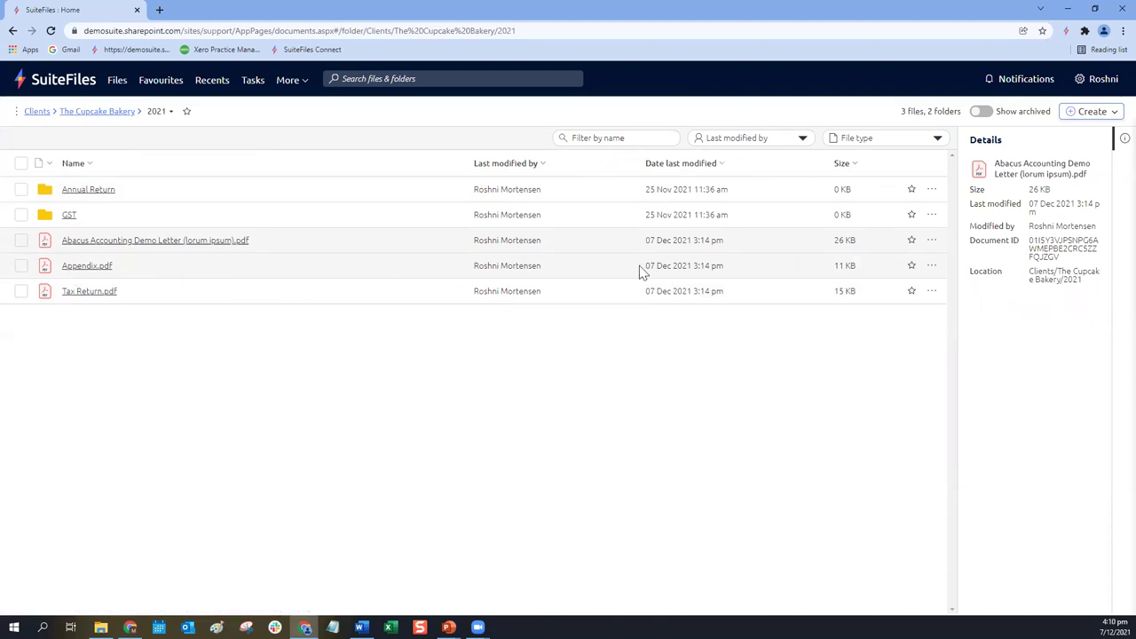
left_click(373, 266)
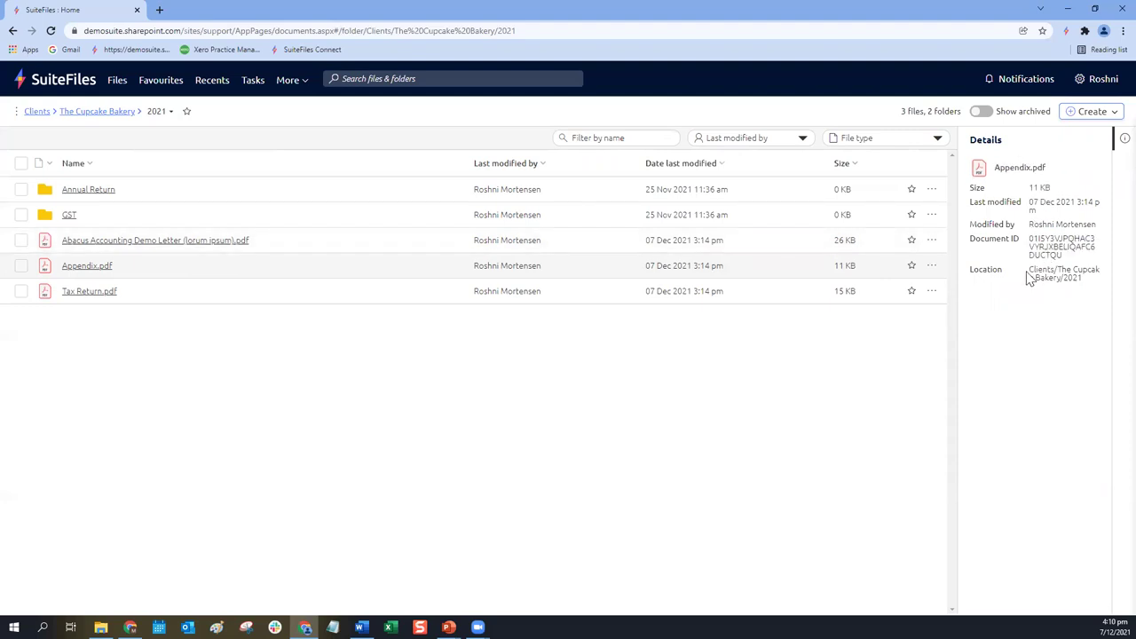
left_click(402, 300)
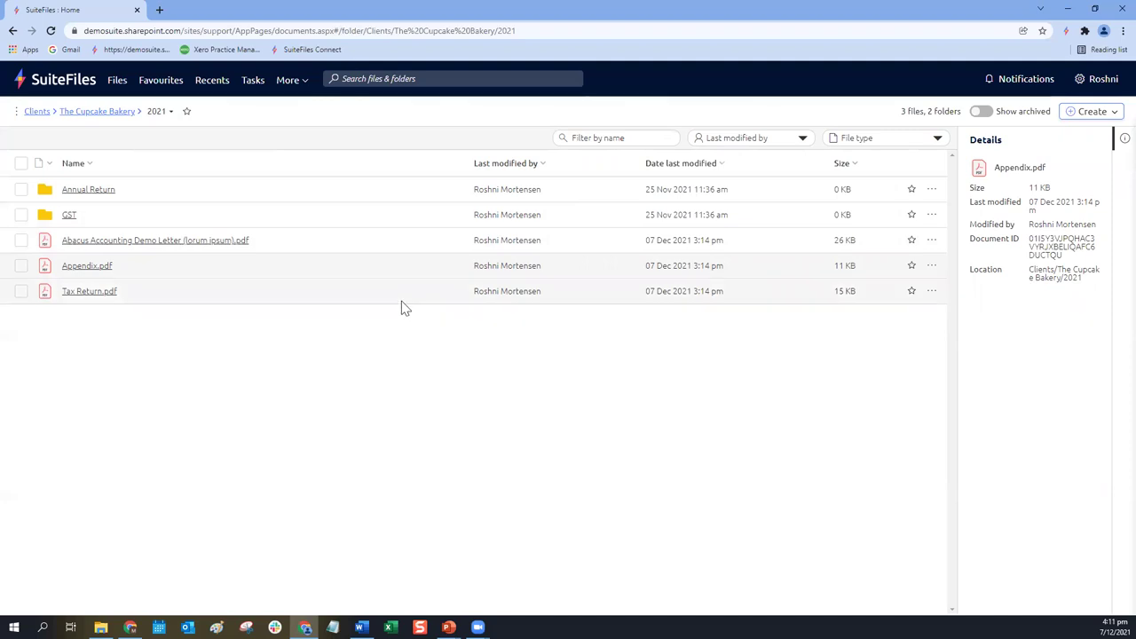
left_click(360, 216)
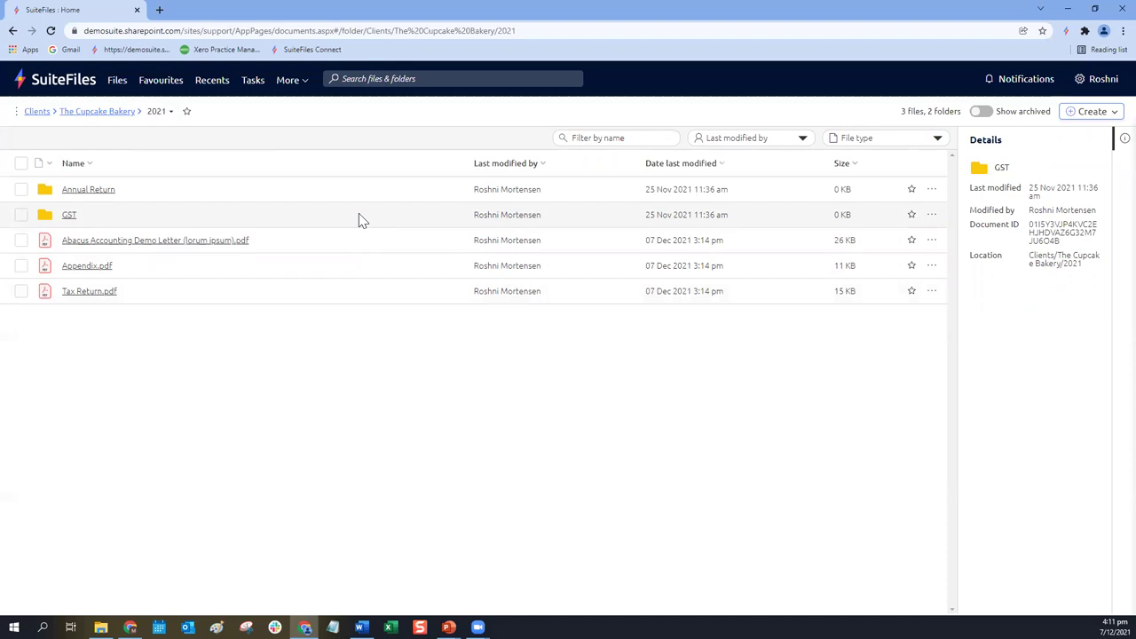
left_click(353, 197)
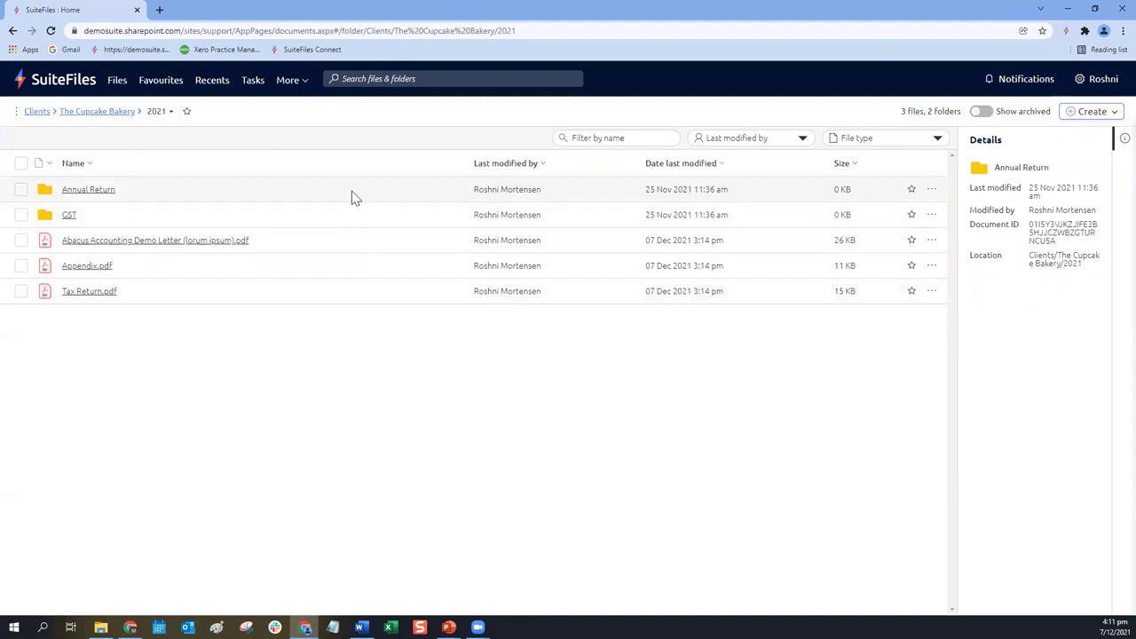
Step: Hide and show the details pane twice, leaving it open on the Annual Return folder
left_click(1120, 140)
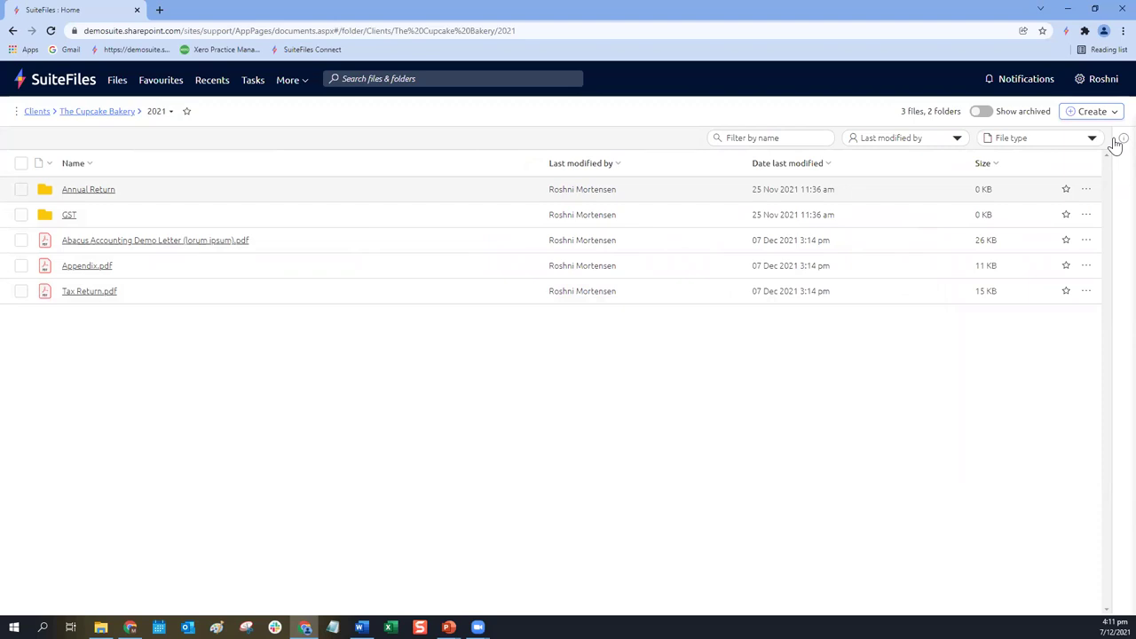
left_click(1117, 144)
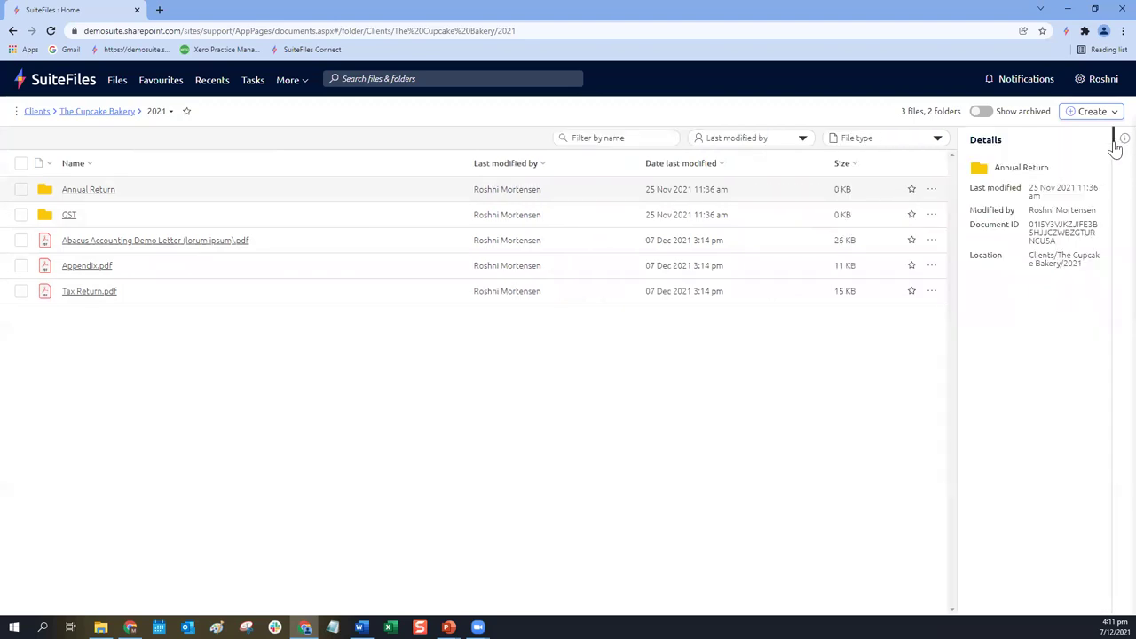
left_click(1116, 147)
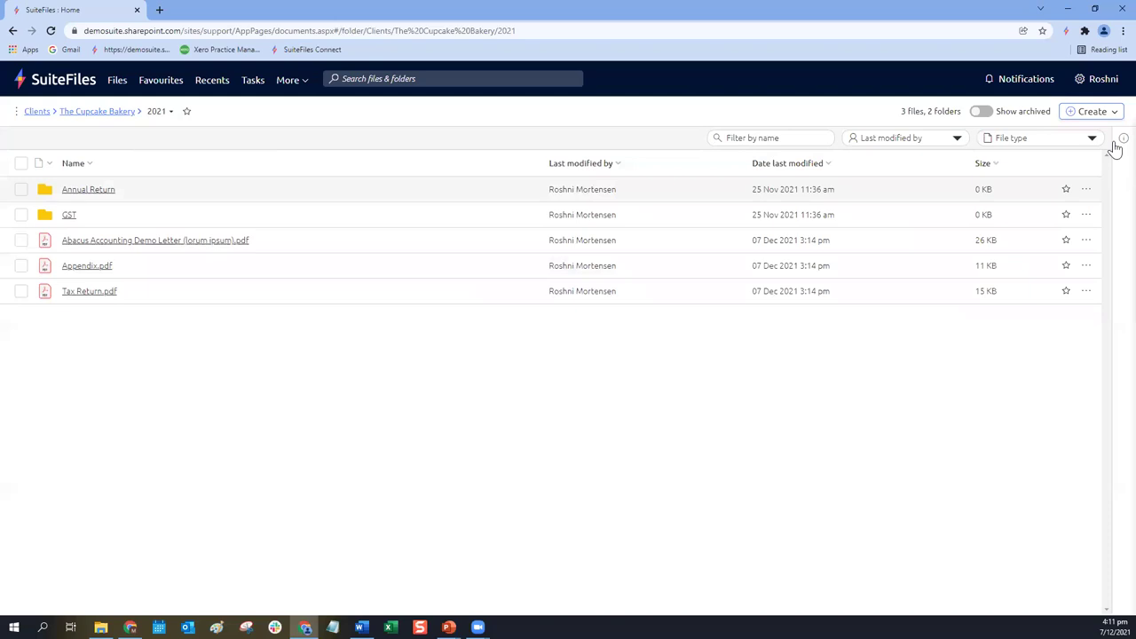
left_click(1116, 147)
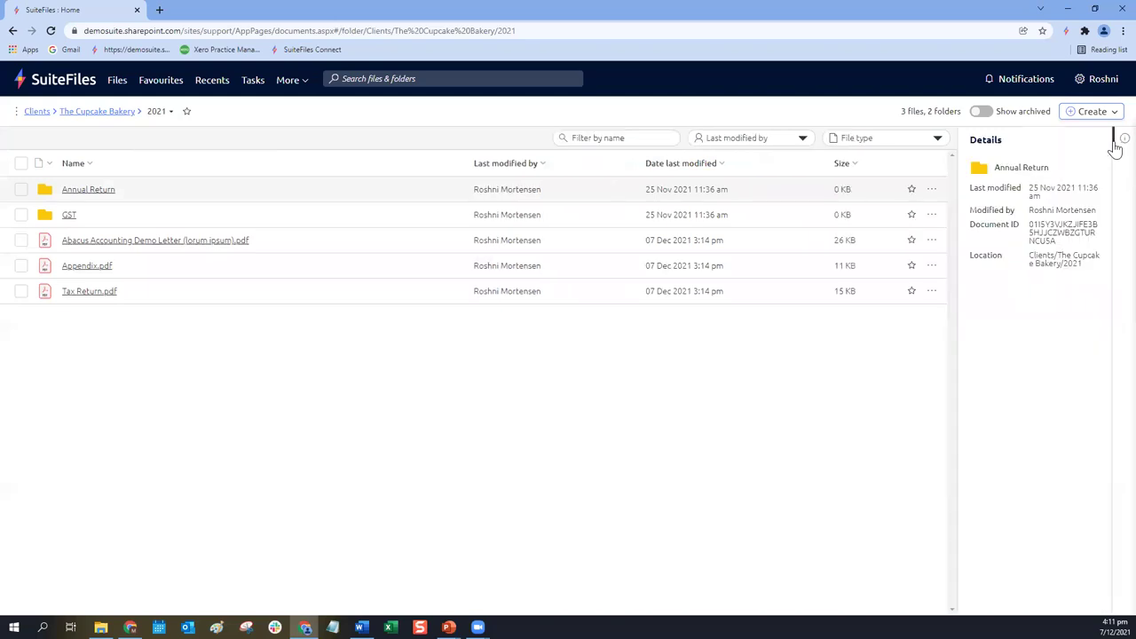
Step: Hide the details pane
left_click(1116, 147)
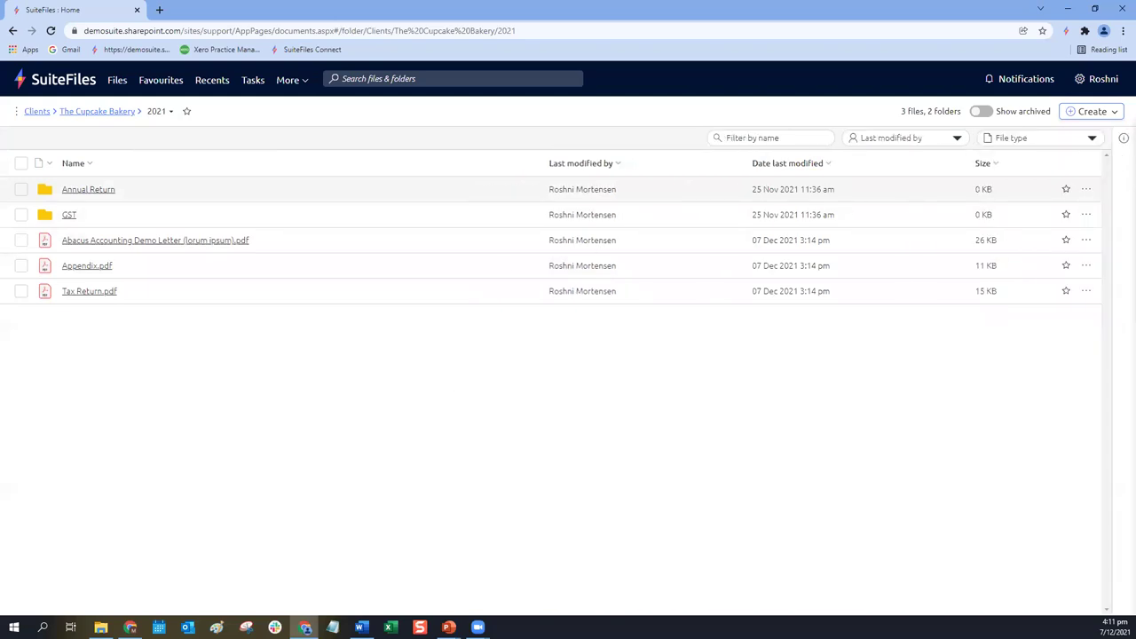
key("alt+Tab")
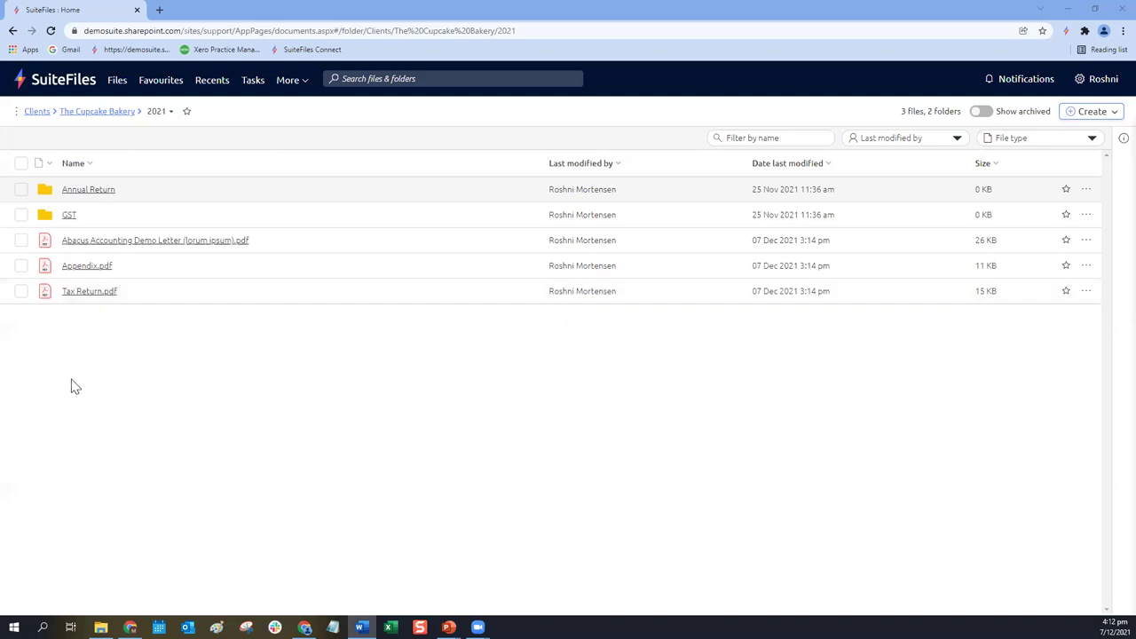
Step: Select the Annual Return and GST folders and browse their move destinations up to The Cupcake Bakery without moving them
left_click(20, 190)
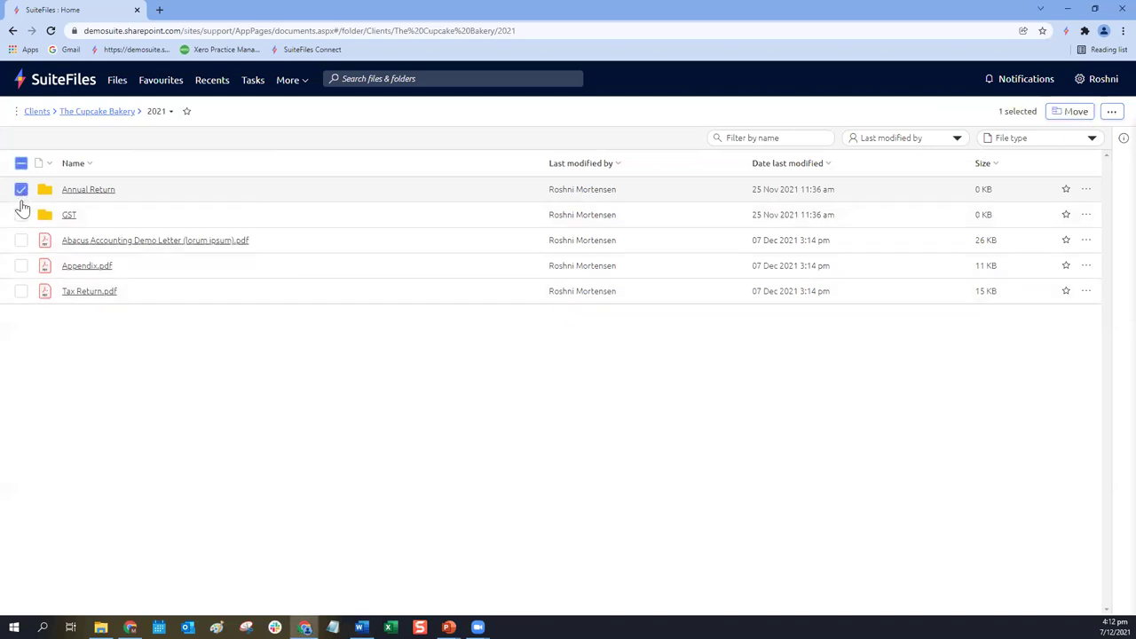
left_click(20, 216)
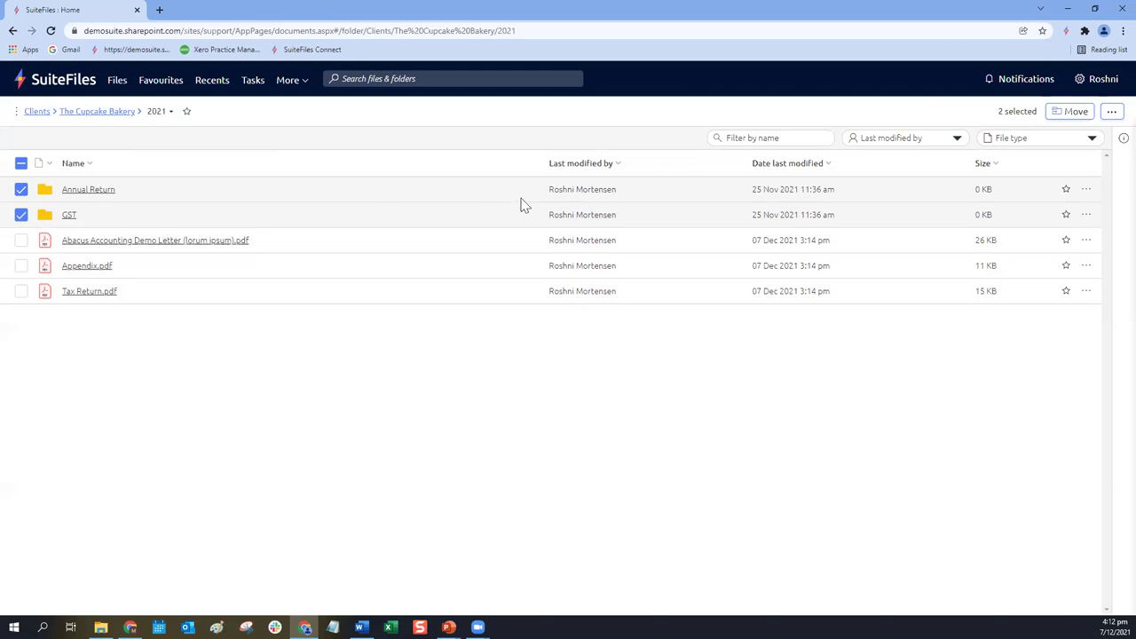
left_click(1070, 115)
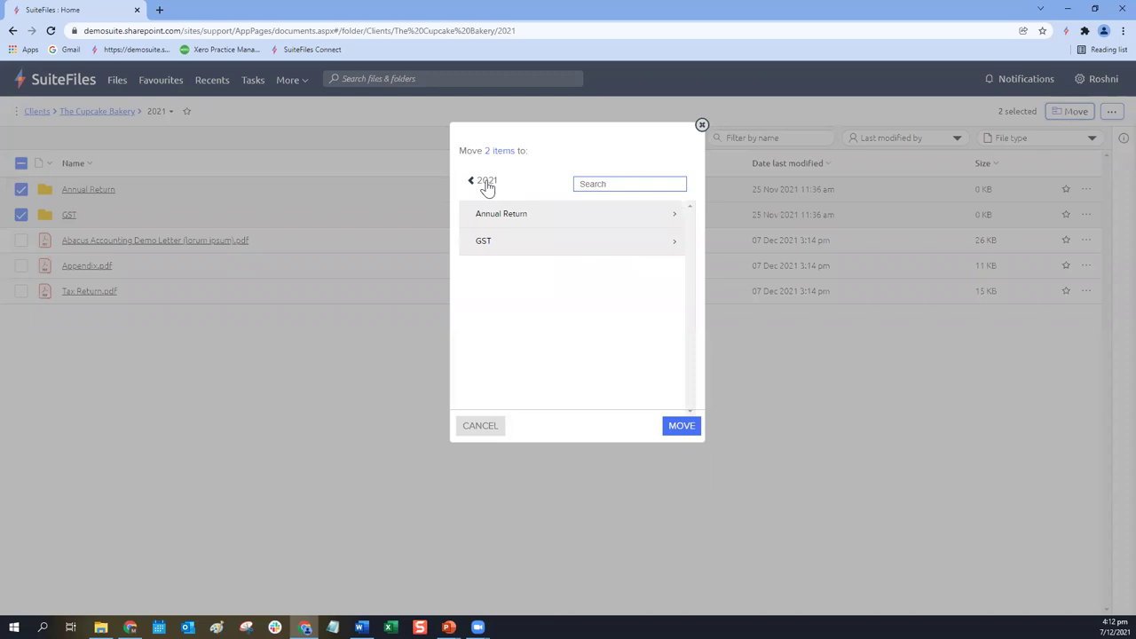
left_click(487, 182)
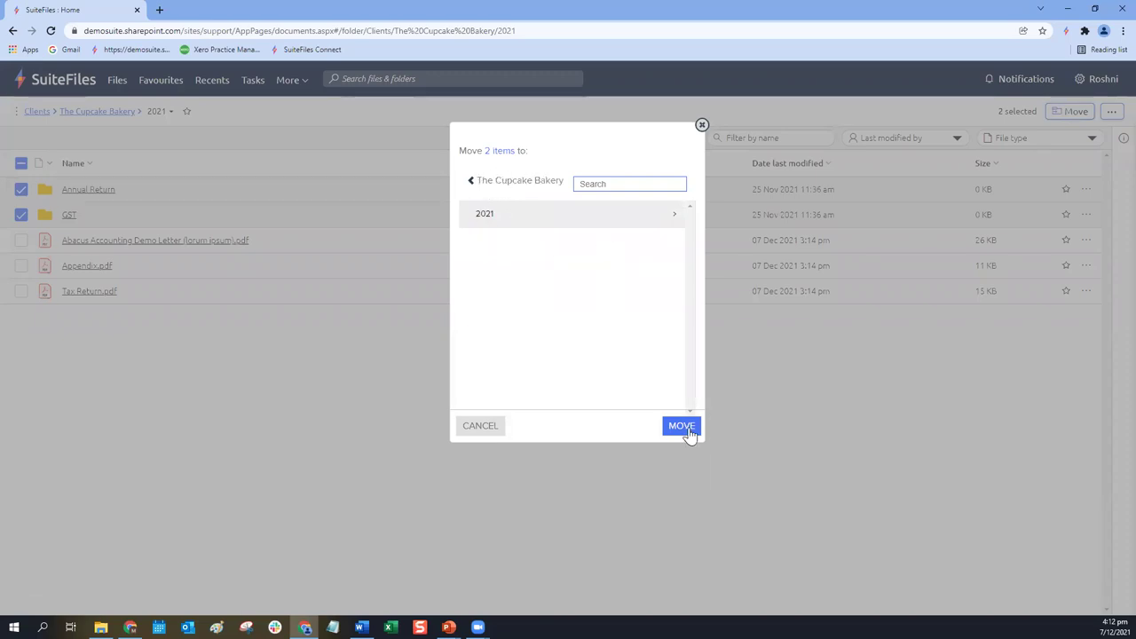
left_click(476, 427)
Step: Archive the selected Annual Return and GST folders and turn on the display of archived items
left_click(1112, 113)
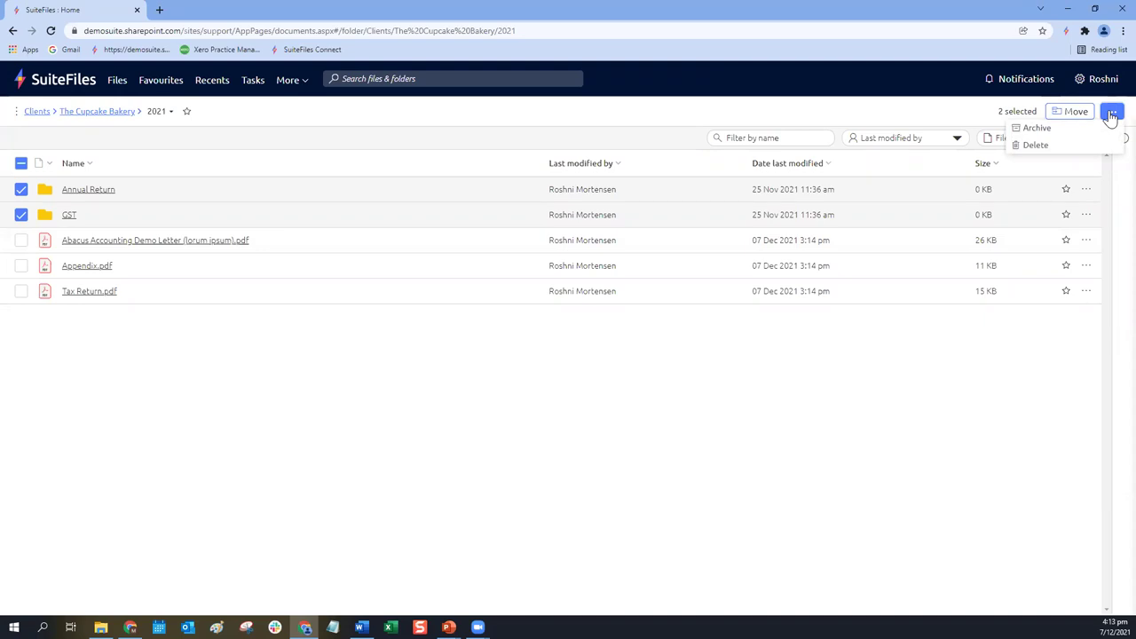
left_click(1041, 133)
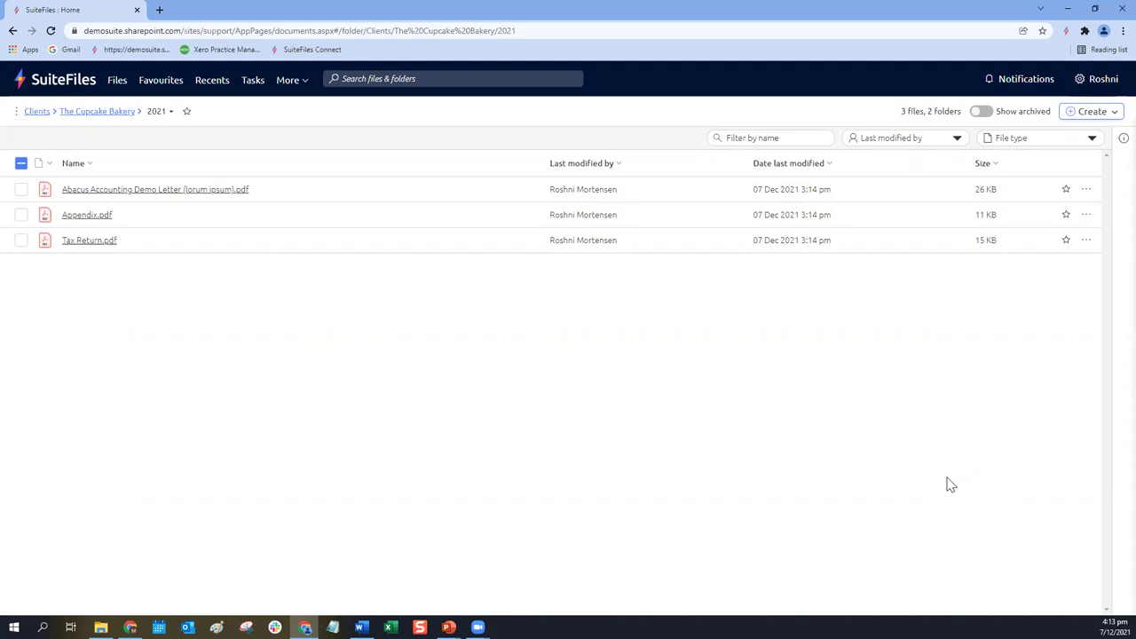
left_click(981, 113)
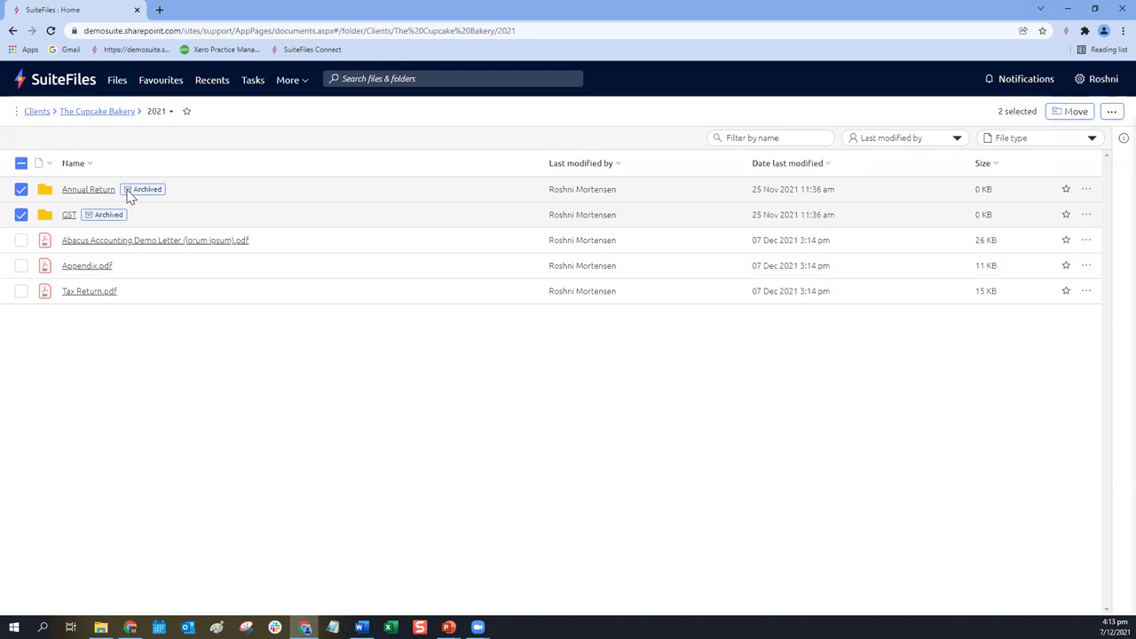
Step: Clear the selection, reselect the archived Annual Return and GST folders and unarchive them
left_click(20, 189)
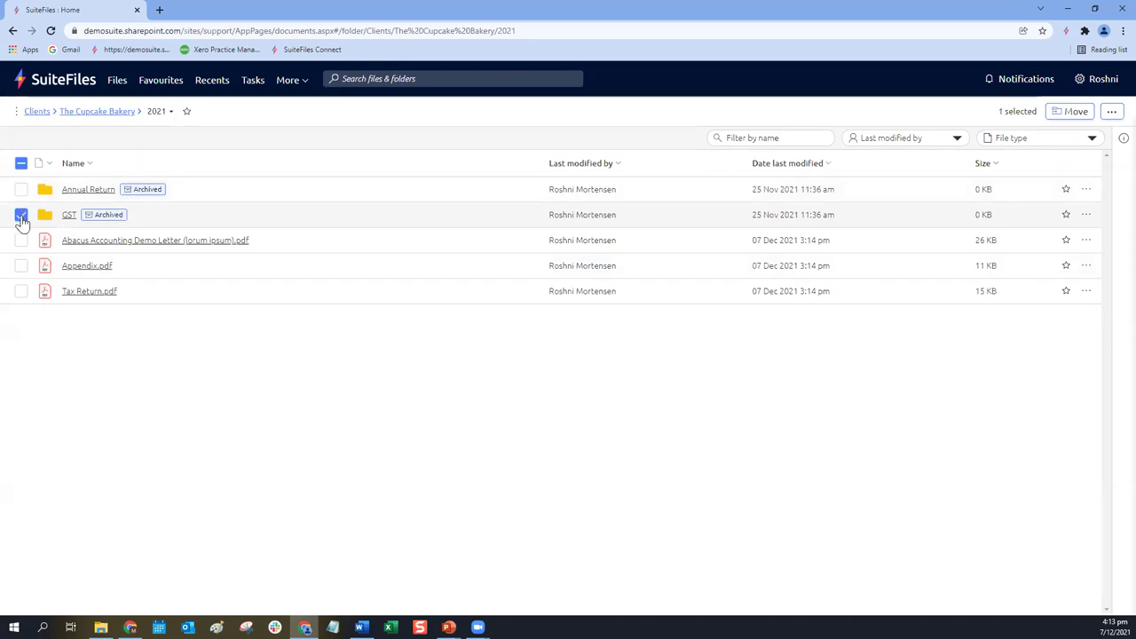
left_click(21, 215)
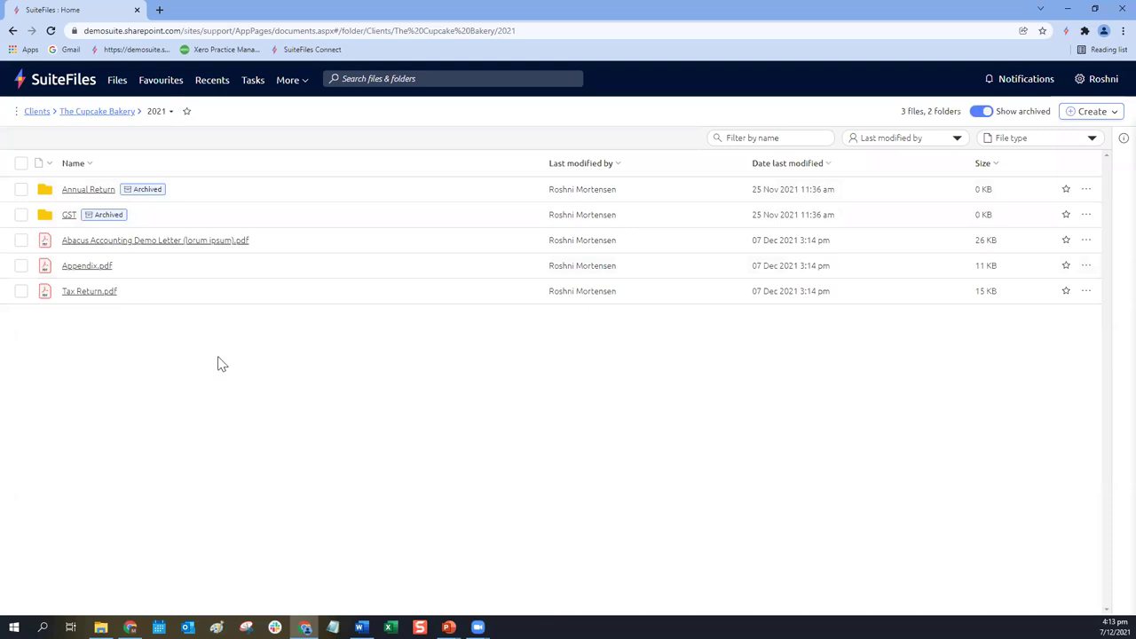
left_click(21, 189)
left_click(21, 215)
left_click(1112, 111)
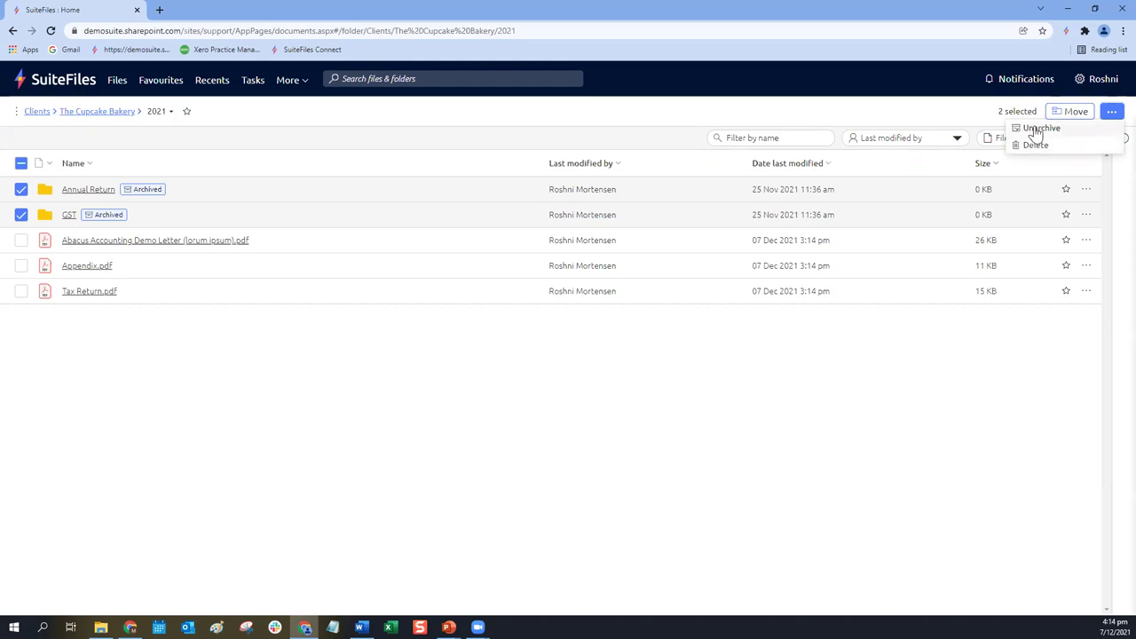
left_click(1036, 129)
Step: Add the demo letter and Appendix.pdf to the selected Annual Return and GST folders and review the bulk actions for this mixed selection
left_click(21, 191)
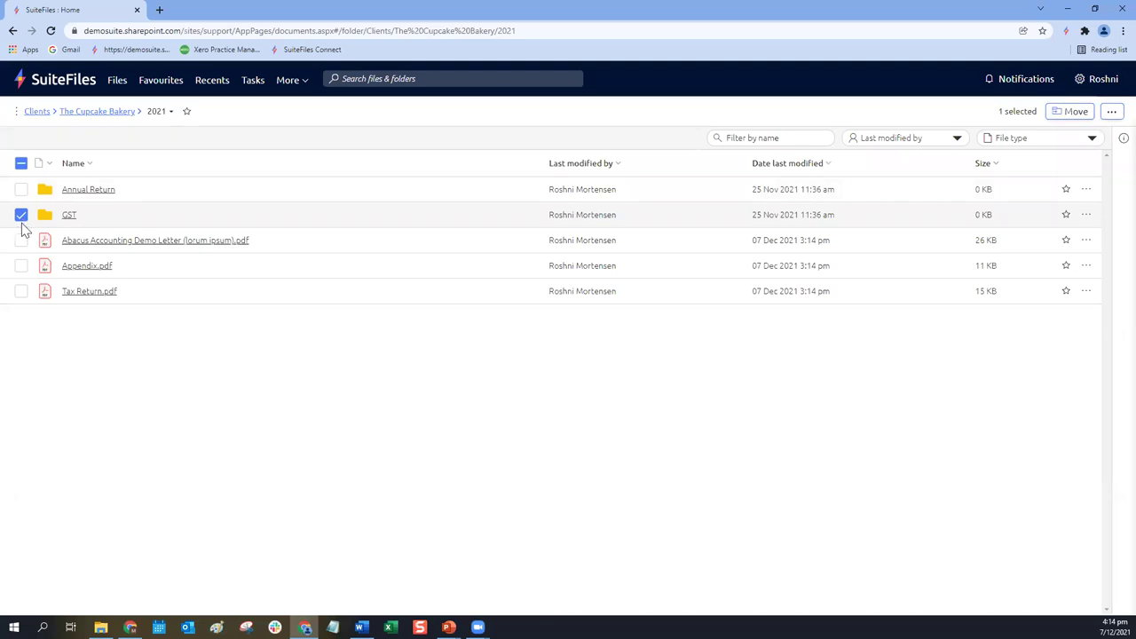
left_click(21, 189)
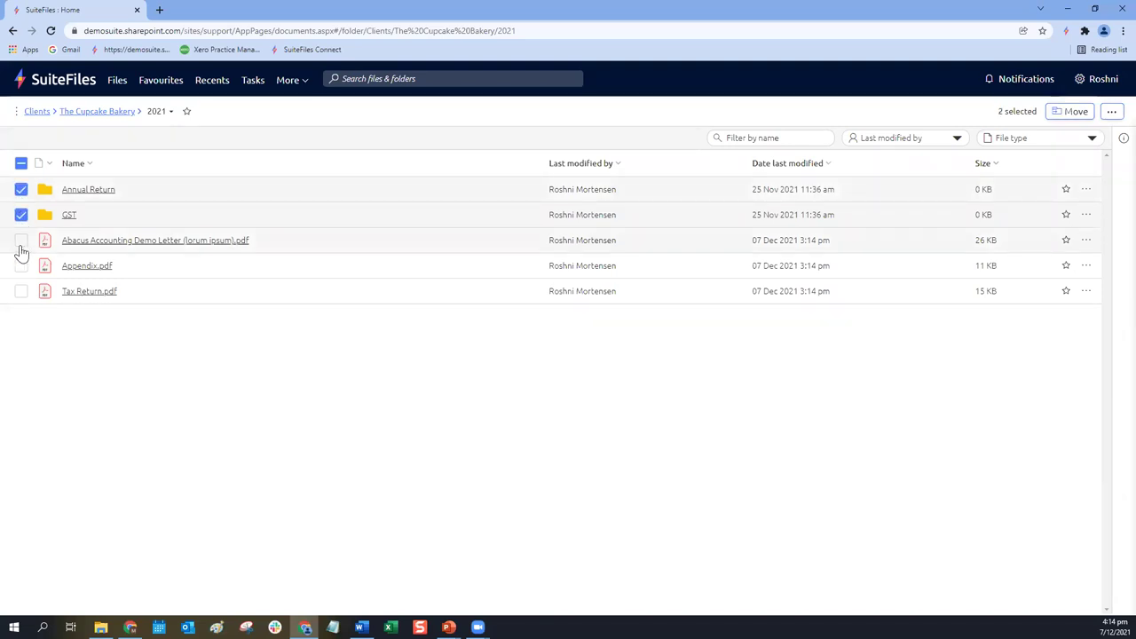
left_click(21, 240)
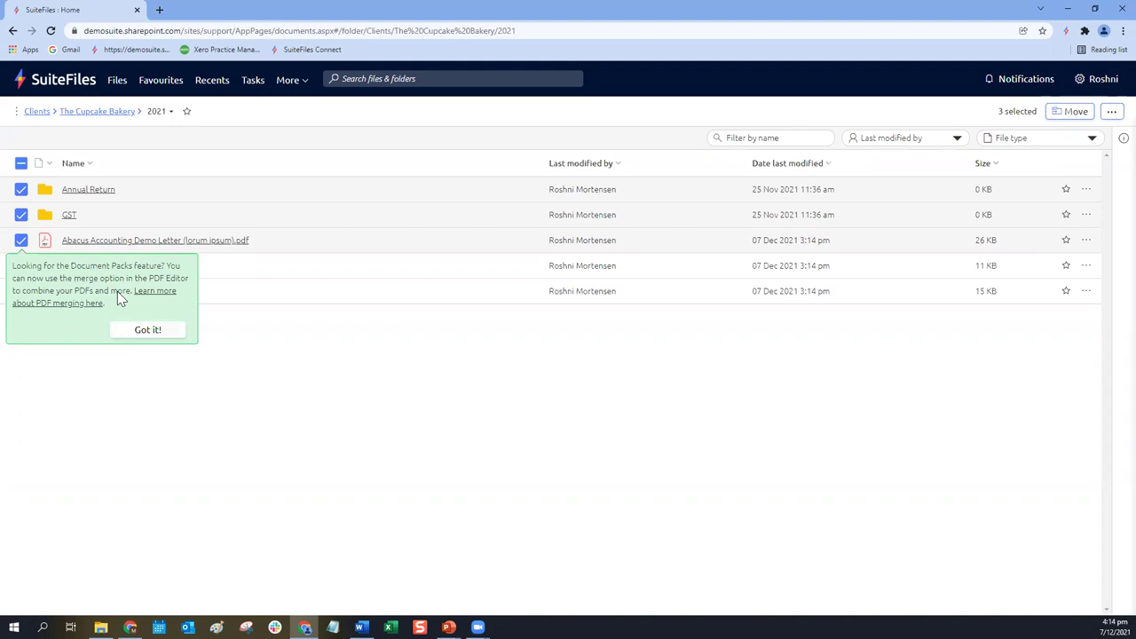
left_click_drag(148, 278, 189, 281)
left_click(86, 337)
left_click(147, 331)
left_click(18, 265)
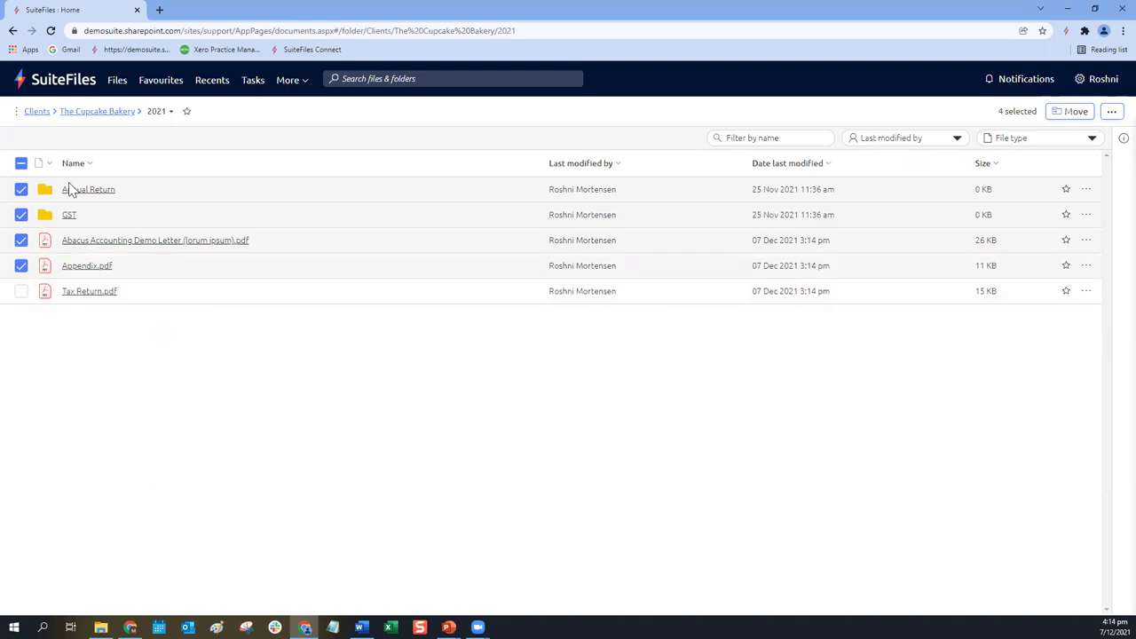
left_click(1109, 116)
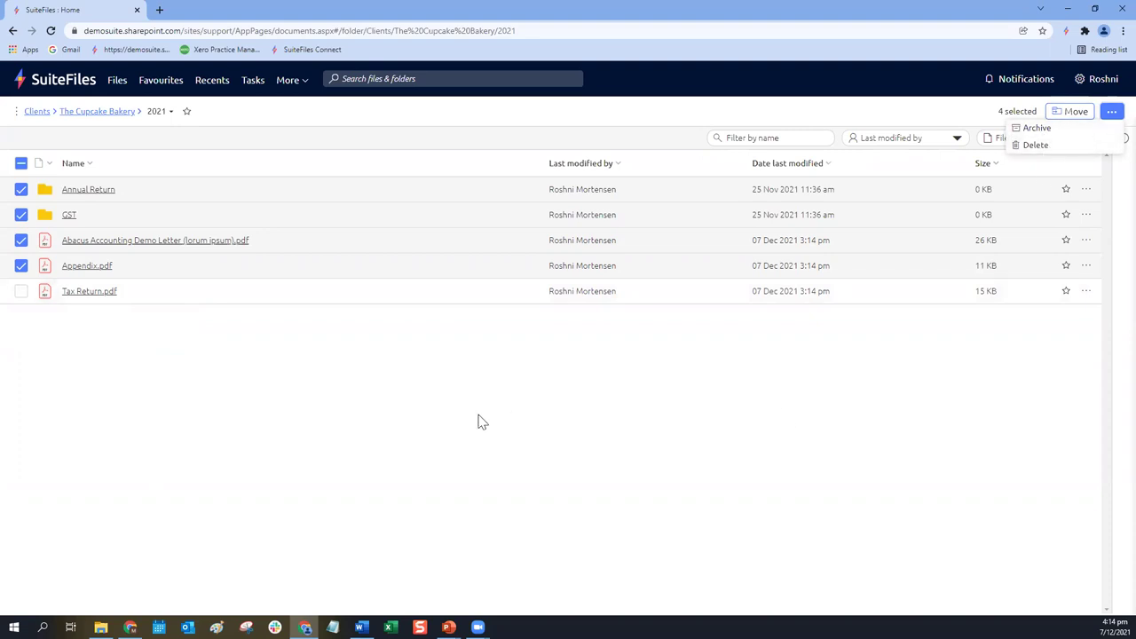
left_click(203, 426)
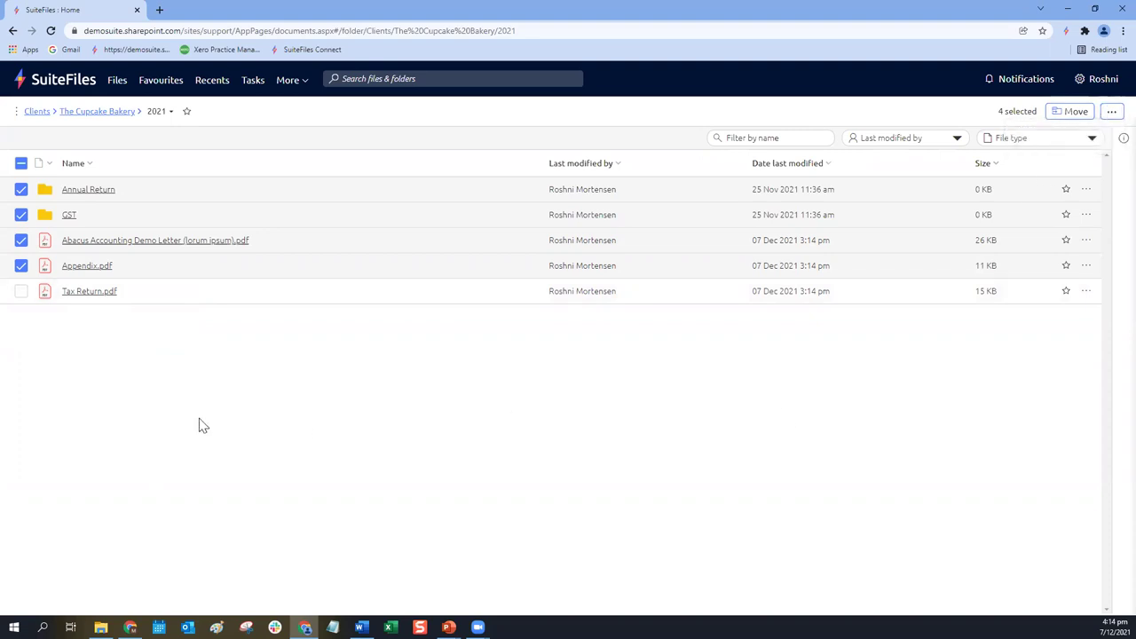
Step: Select only the three PDF files, review the additional bulk actions available for them, and clear the selection
left_click(20, 191)
left_click(20, 216)
left_click(20, 291)
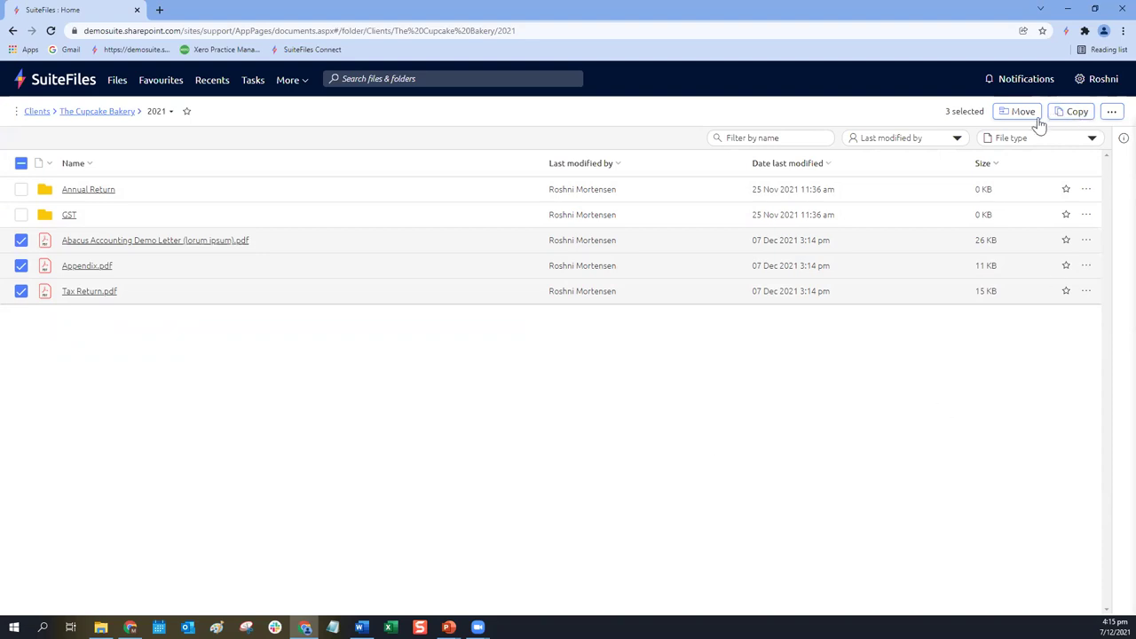
left_click(1112, 113)
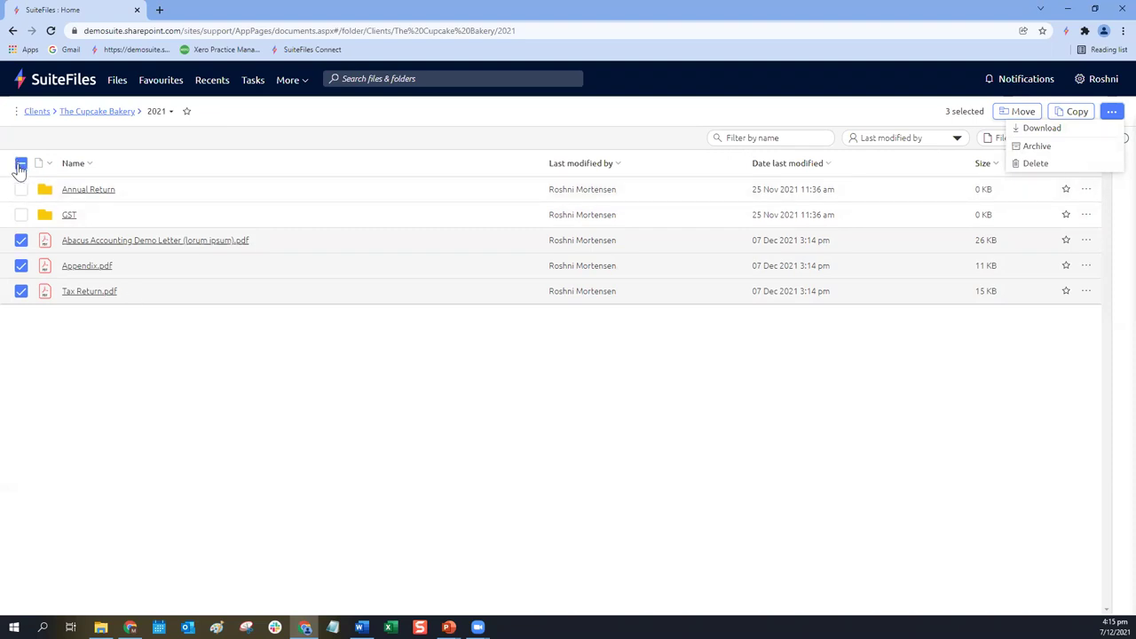
left_click(21, 240)
left_click(20, 265)
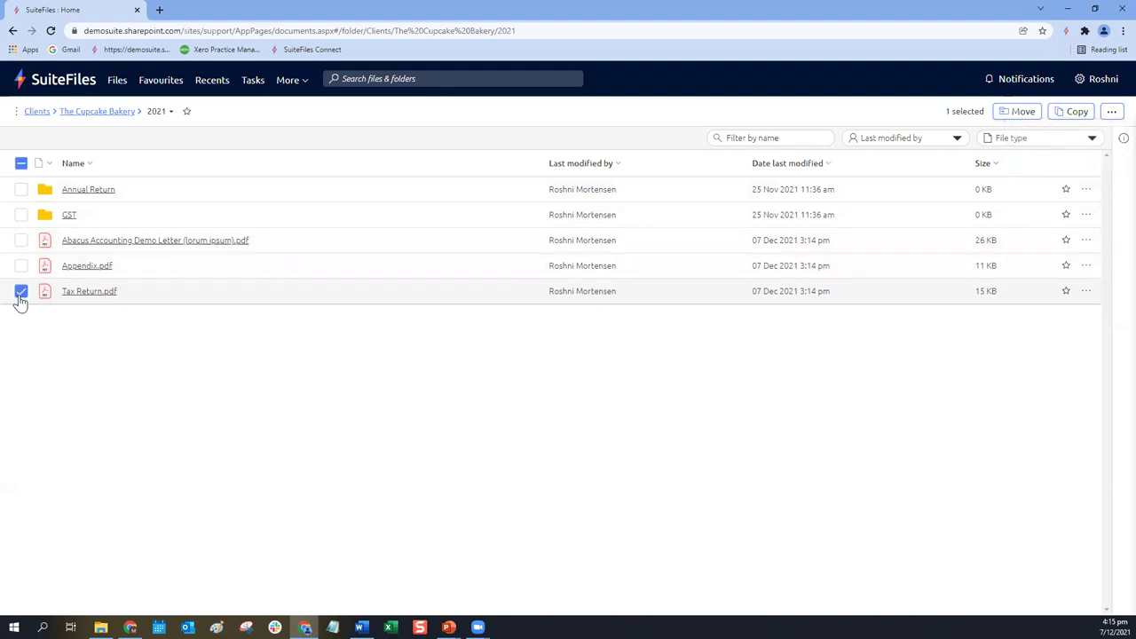
left_click(20, 293)
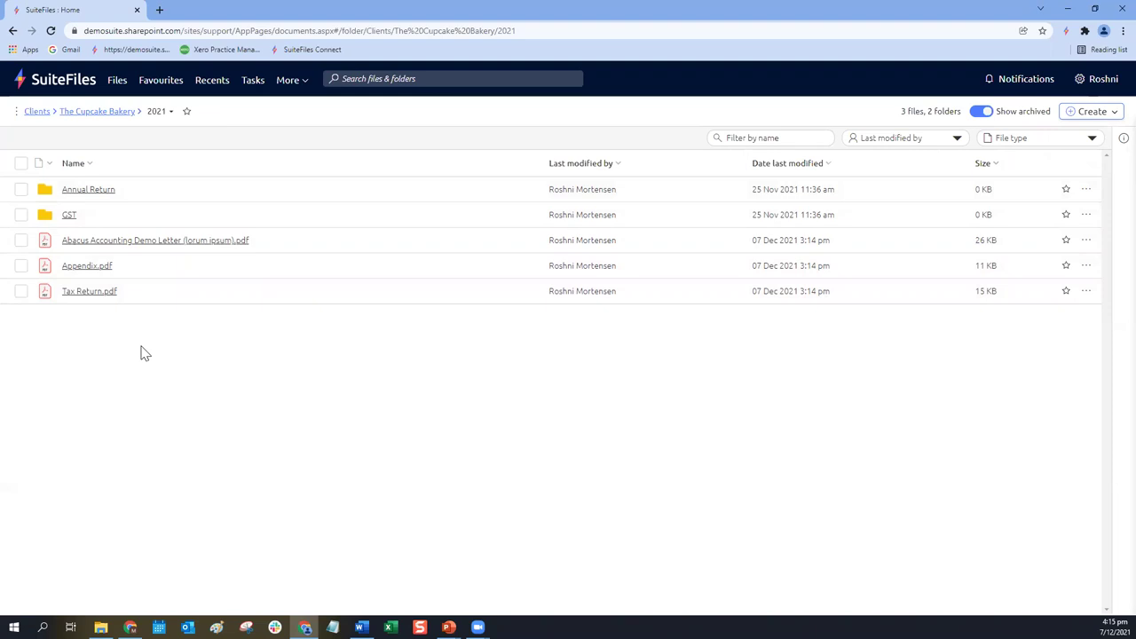
key("alt+Tab")
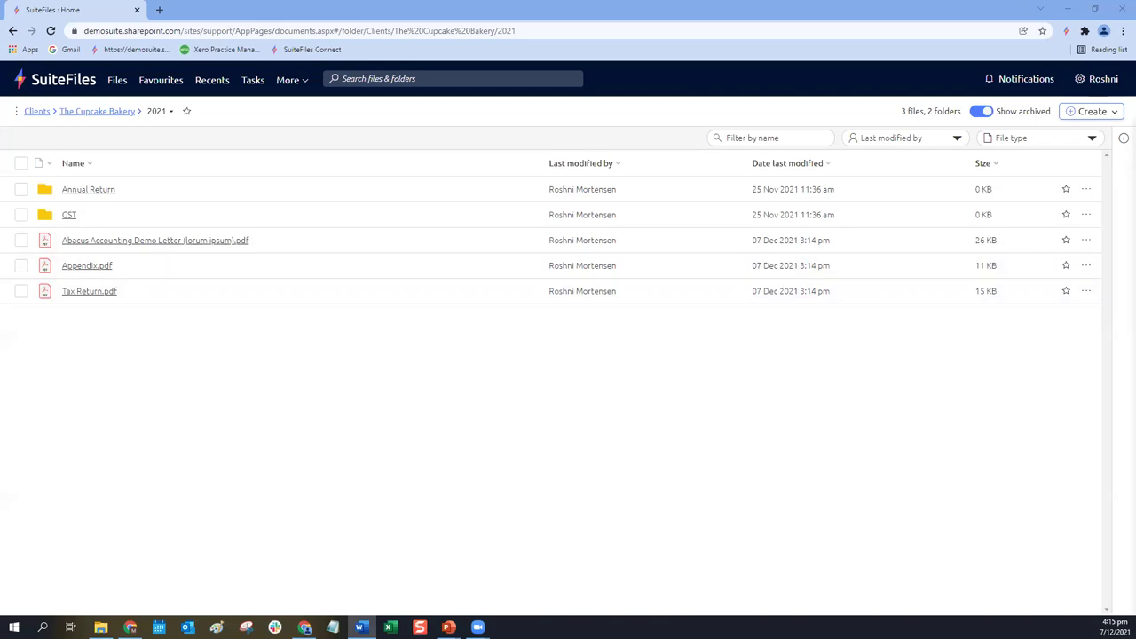
left_click(983, 113)
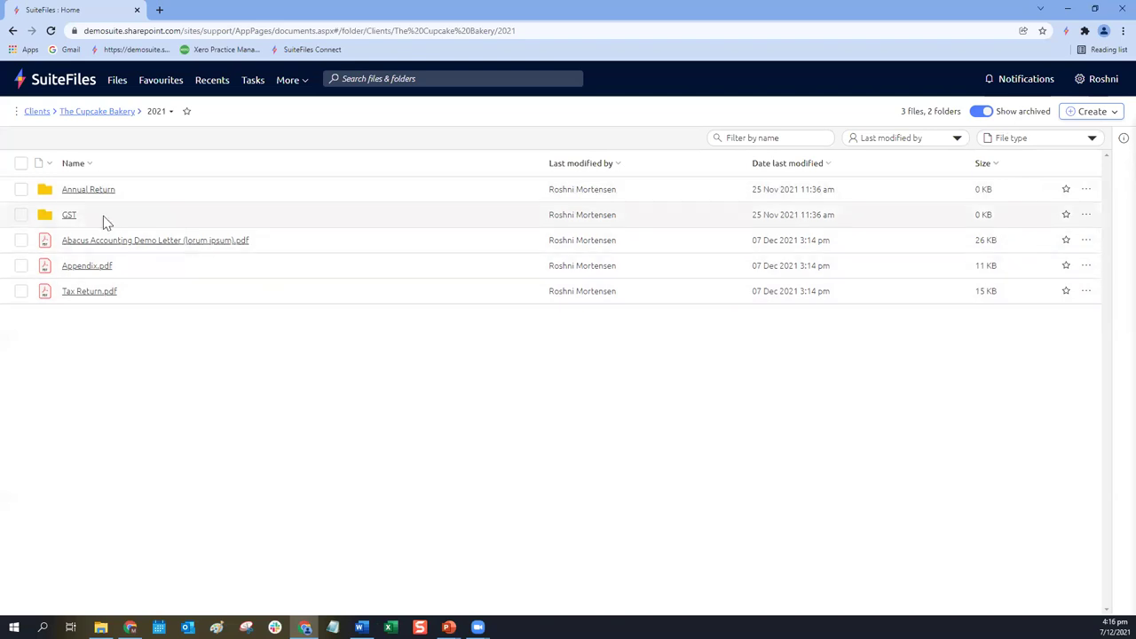
Step: Open the Annual Return folder and jump back up the folder path to the Clients folder
left_click(78, 193)
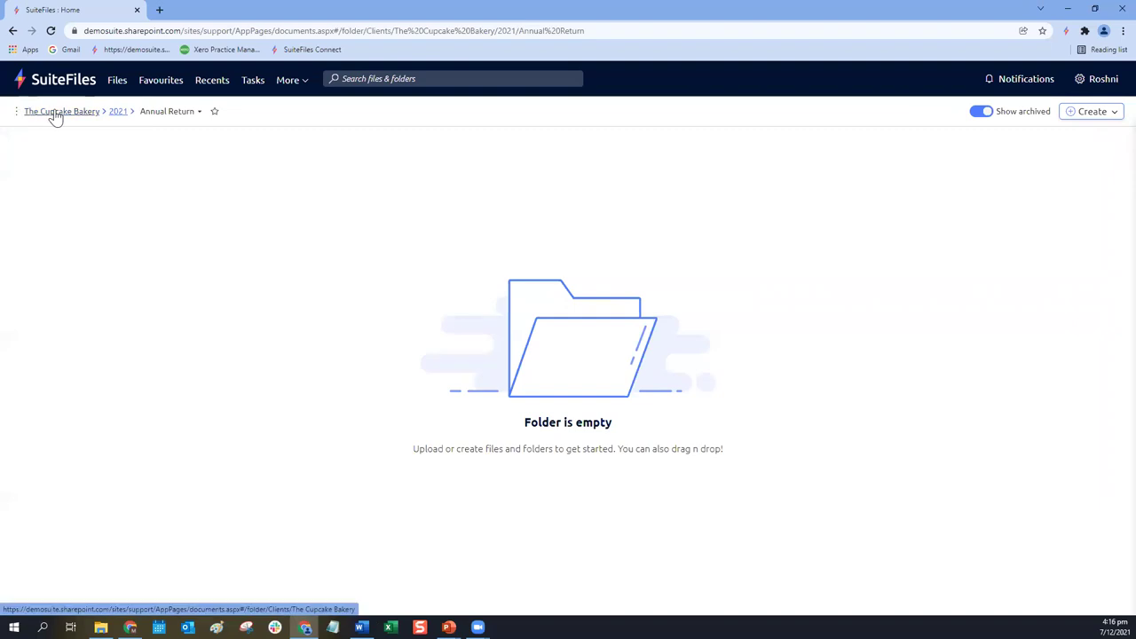
left_click(105, 116)
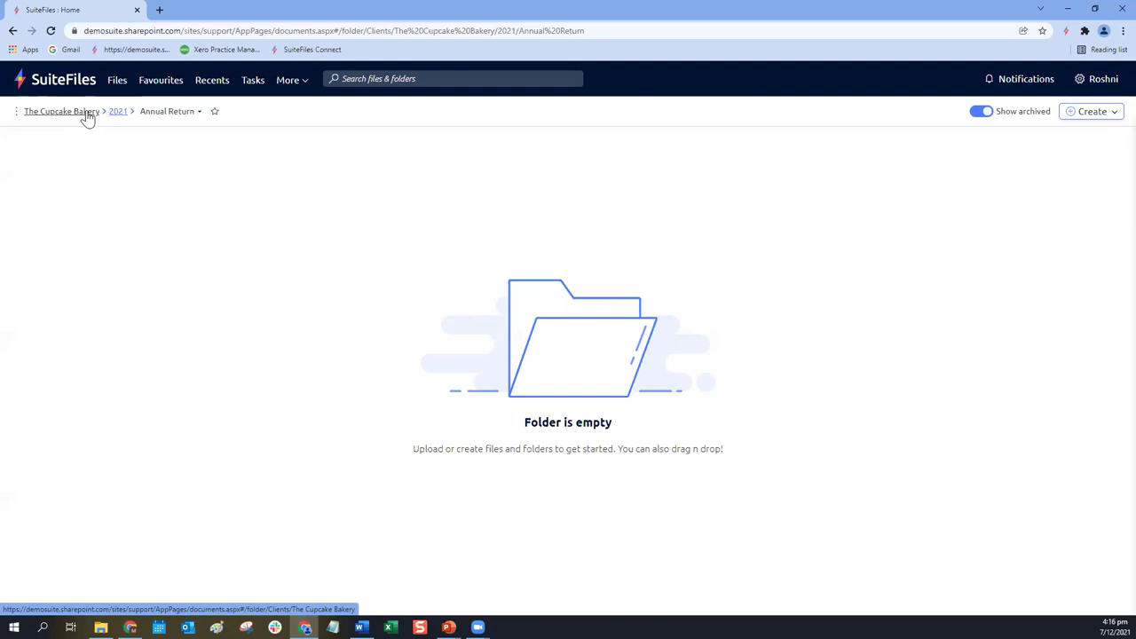
left_click(16, 114)
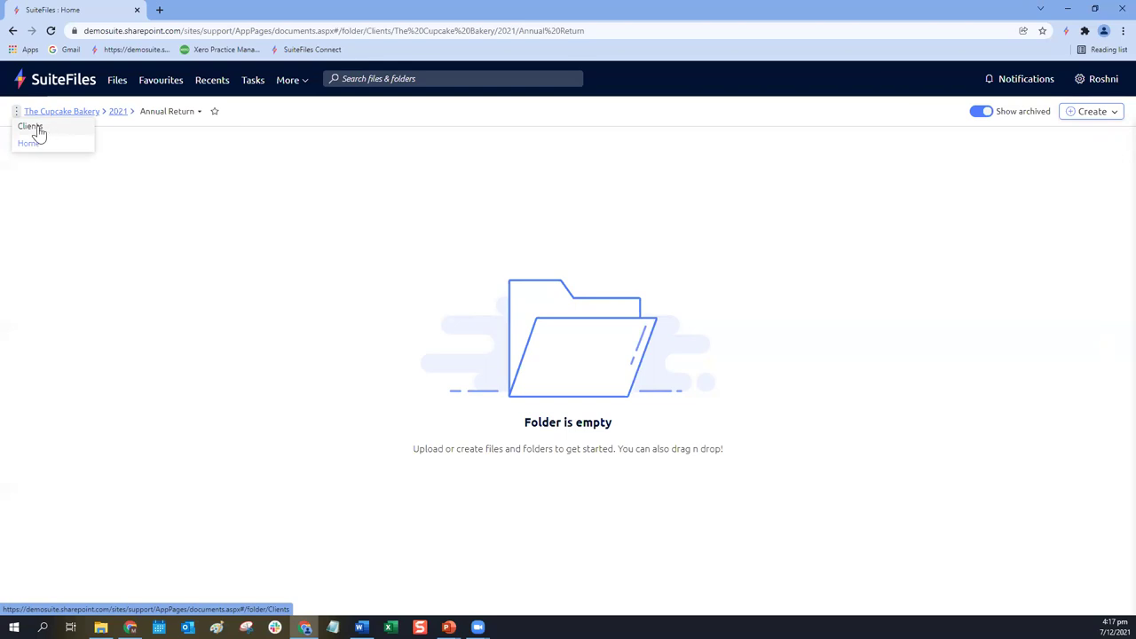
left_click(35, 129)
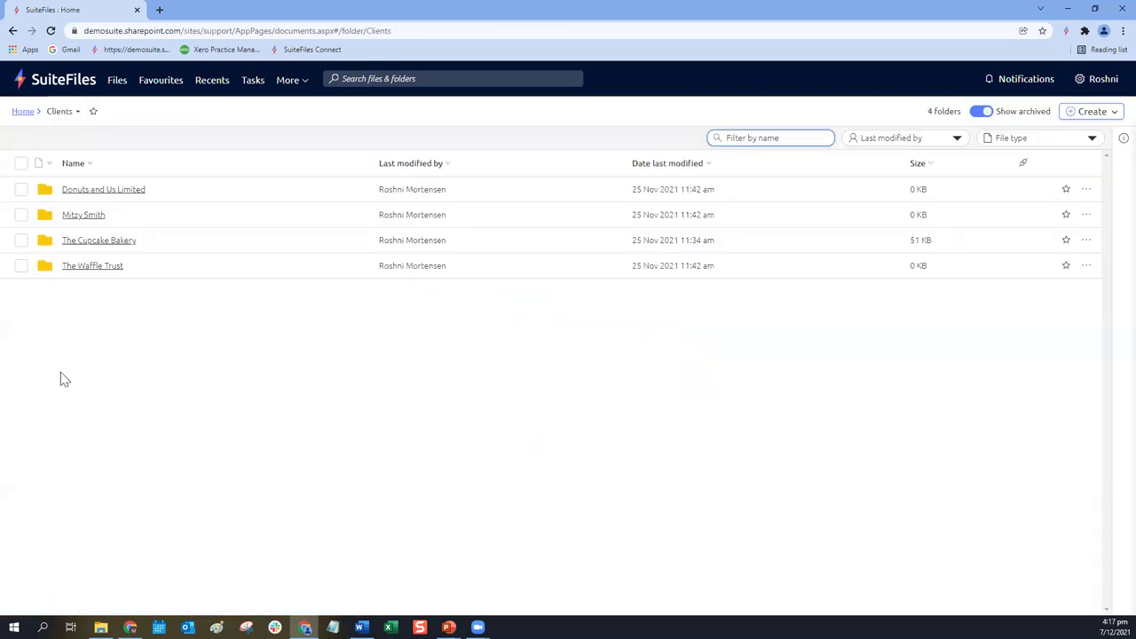
Step: Open the 2021 folder of The Cupcake Bakery and check the hidden parent levels of its folder path
left_click(84, 241)
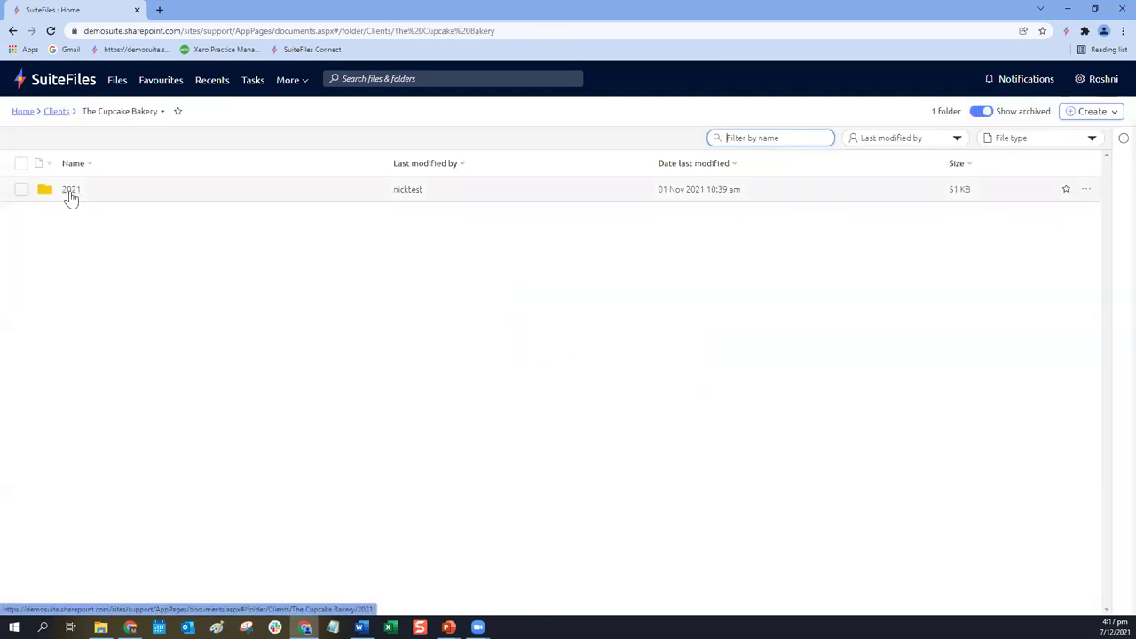
left_click(71, 195)
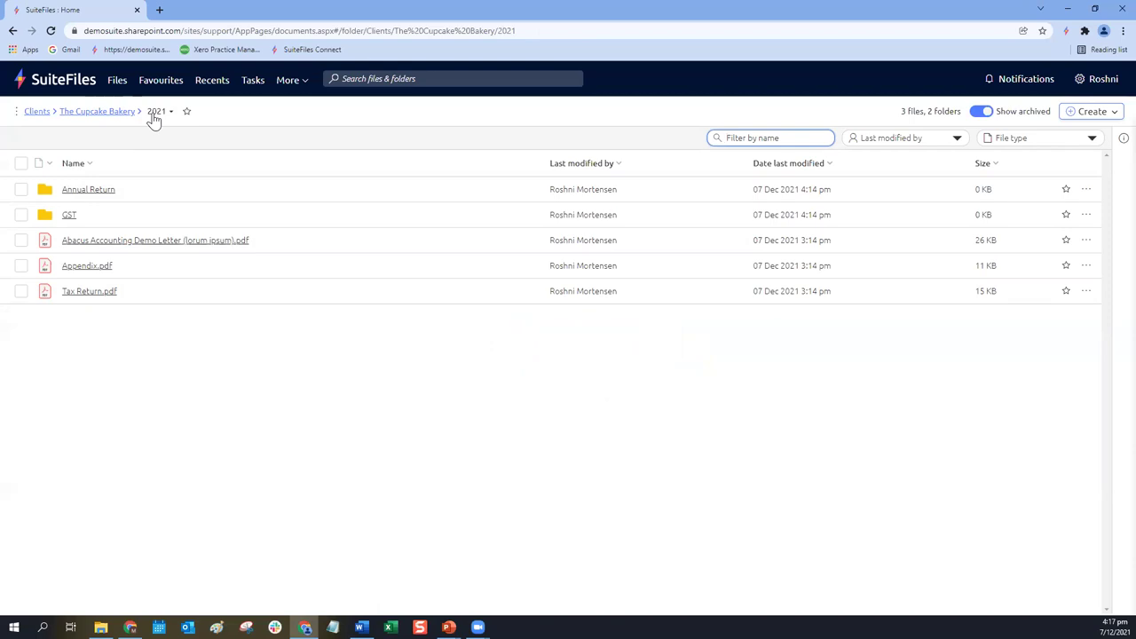
left_click(14, 116)
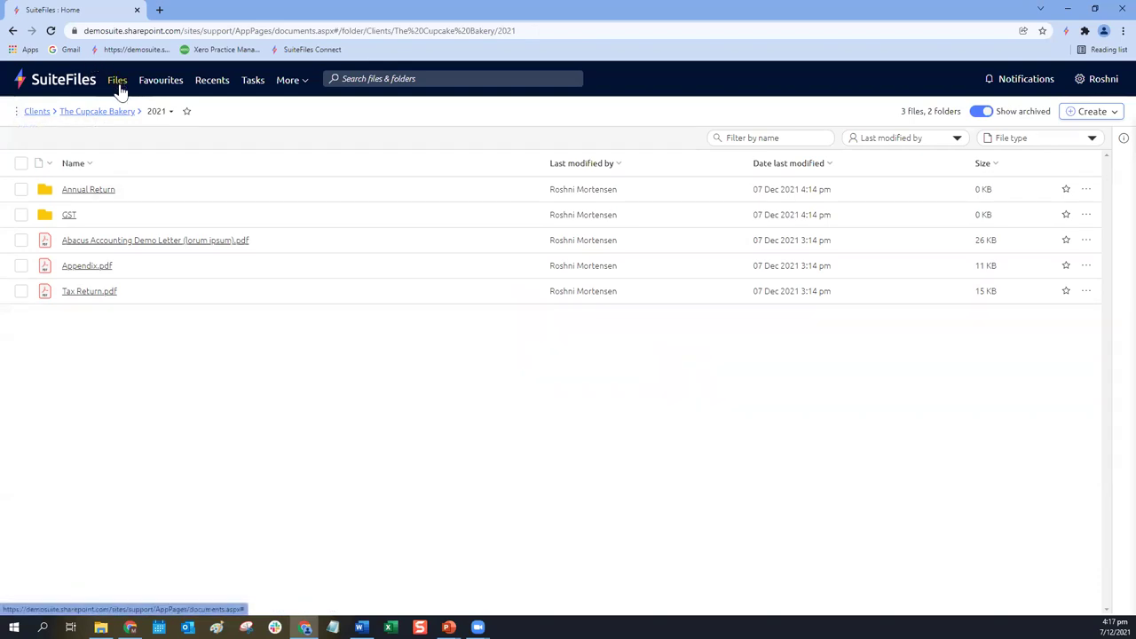
Step: Go to the home level and reopen the 2021 folder through Clients and The Cupcake Bakery
left_click(47, 88)
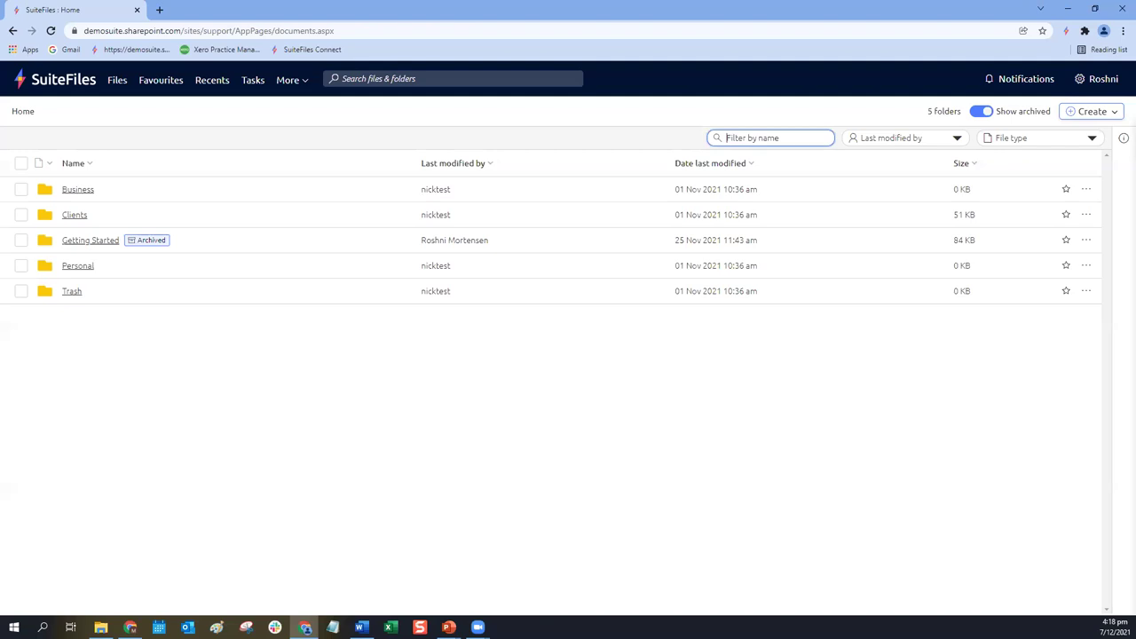
left_click(84, 217)
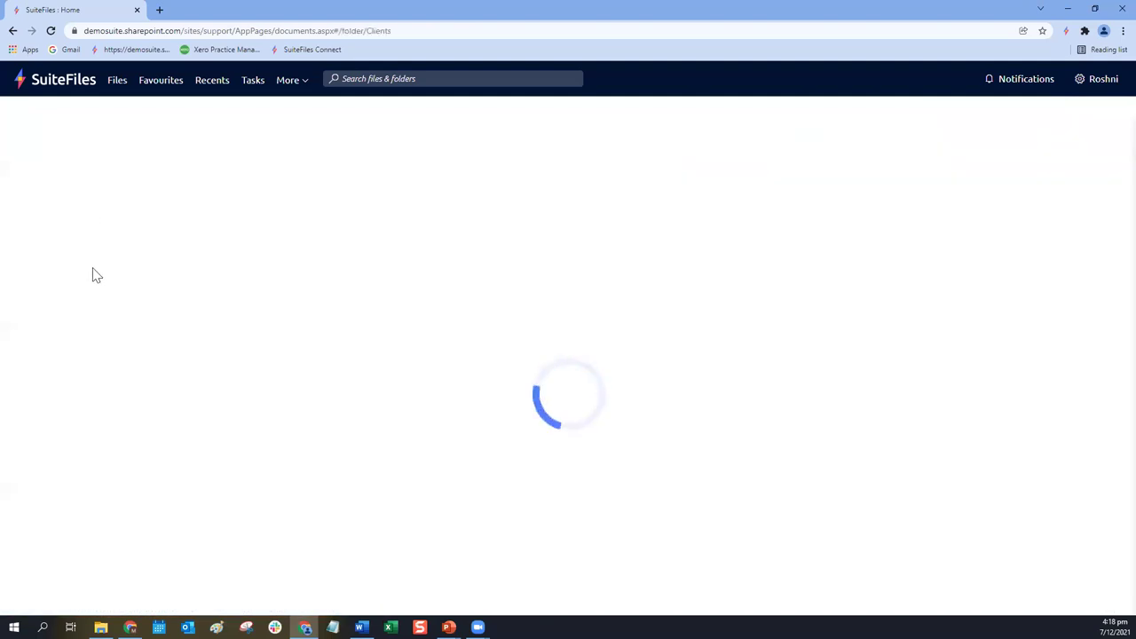
left_click(90, 243)
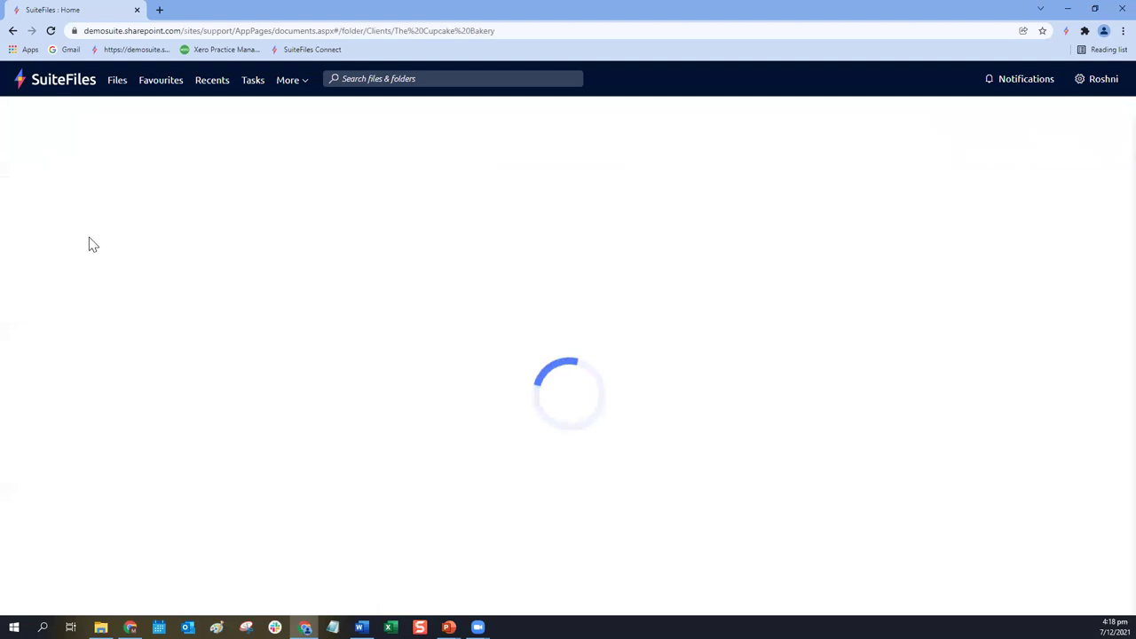
left_click(78, 201)
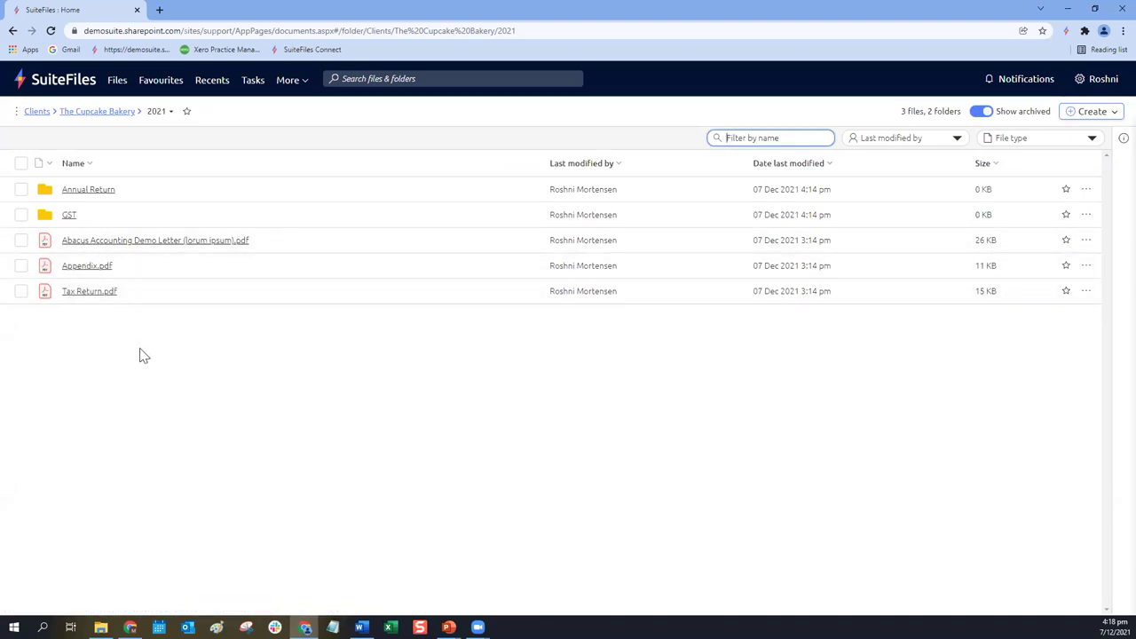
Step: Open Abacus Accounting Demo Letter (lorum ipsum).pdf and review the page mode, transition and rotation view settings
left_click(108, 241)
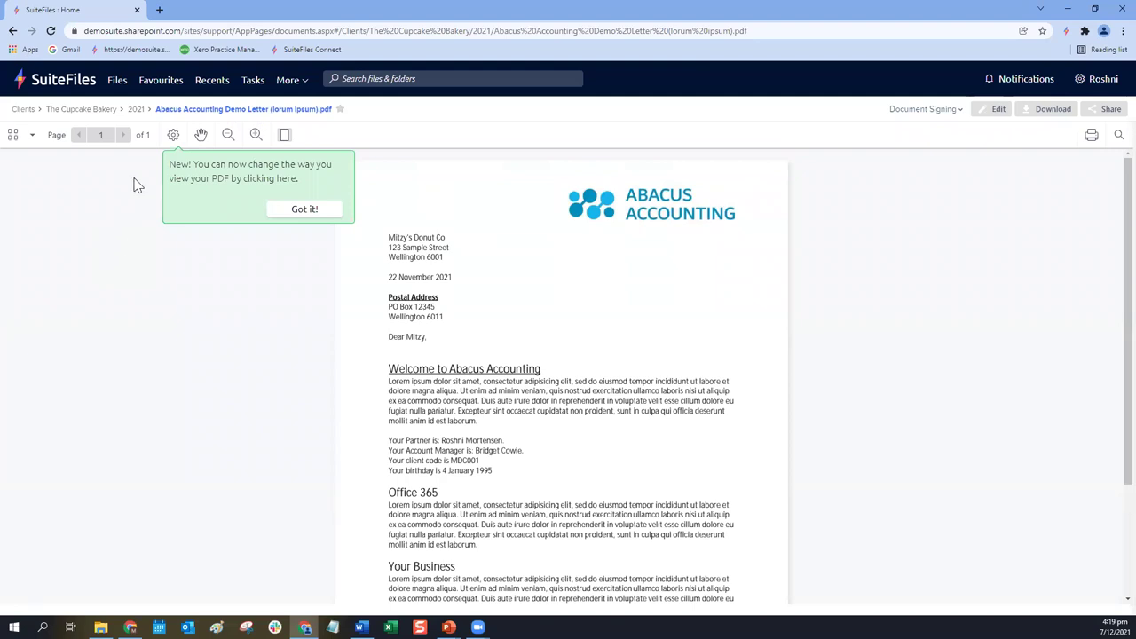
left_click(173, 135)
left_click(297, 211)
left_click(173, 137)
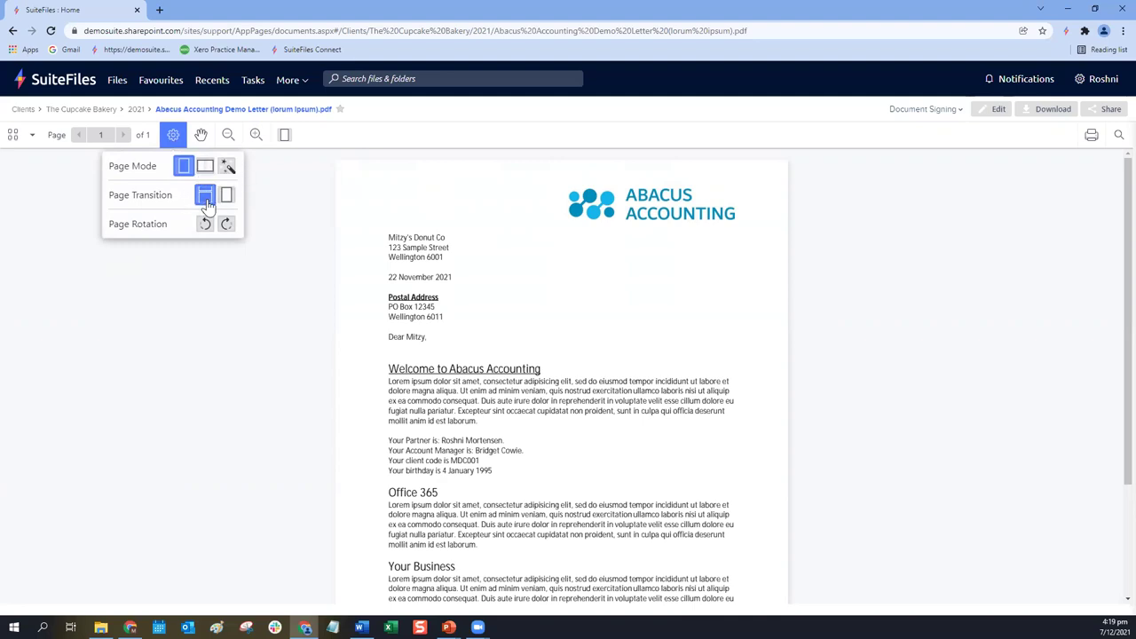
left_click(173, 138)
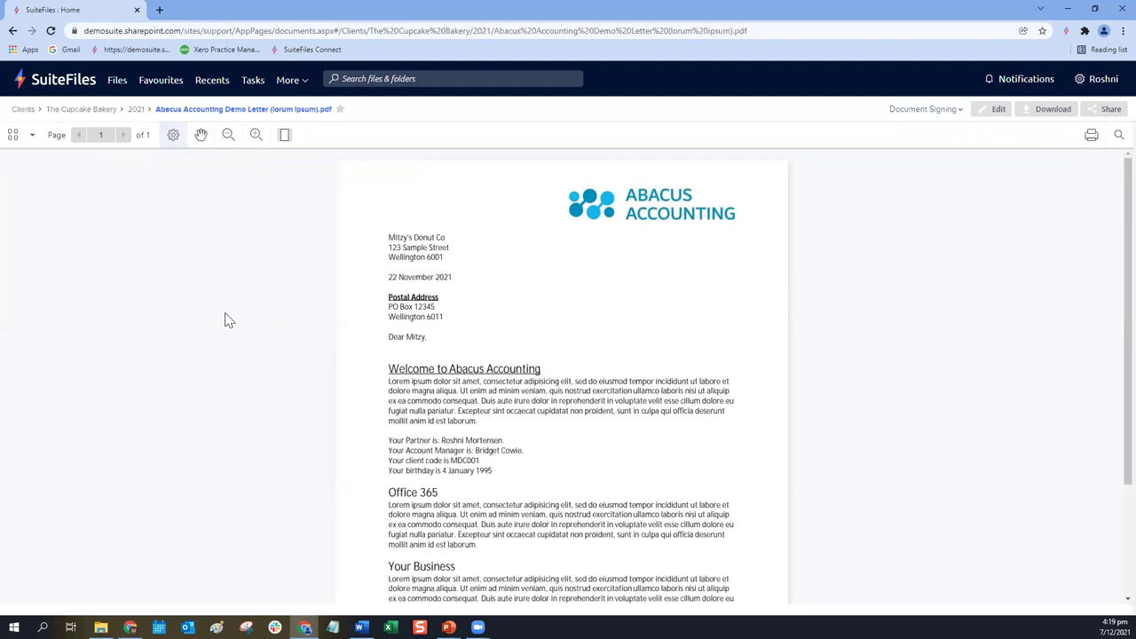
Step: Start editing the letter PDF, dismissing the feature tips, and bring up the file chooser for merging PDFs
left_click(992, 114)
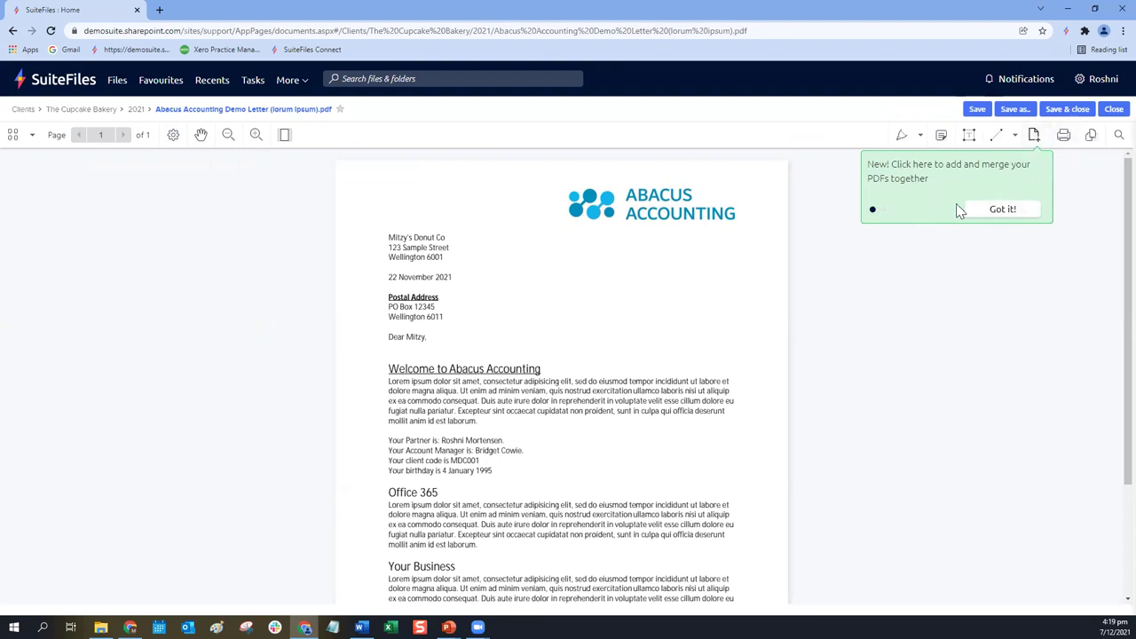
left_click(881, 210)
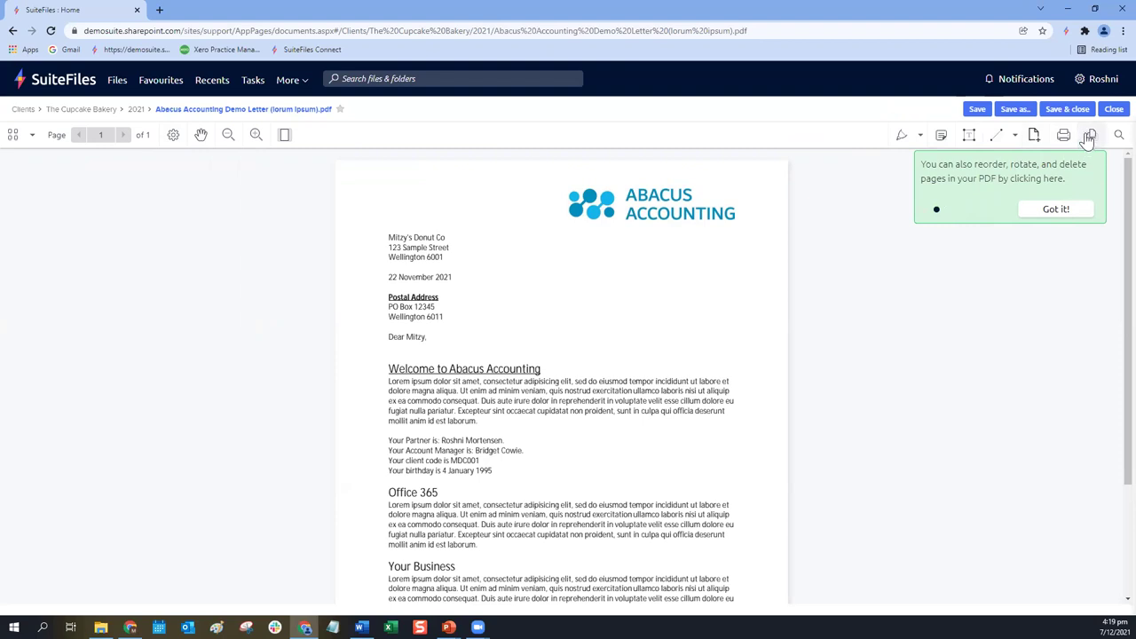
left_click(1057, 211)
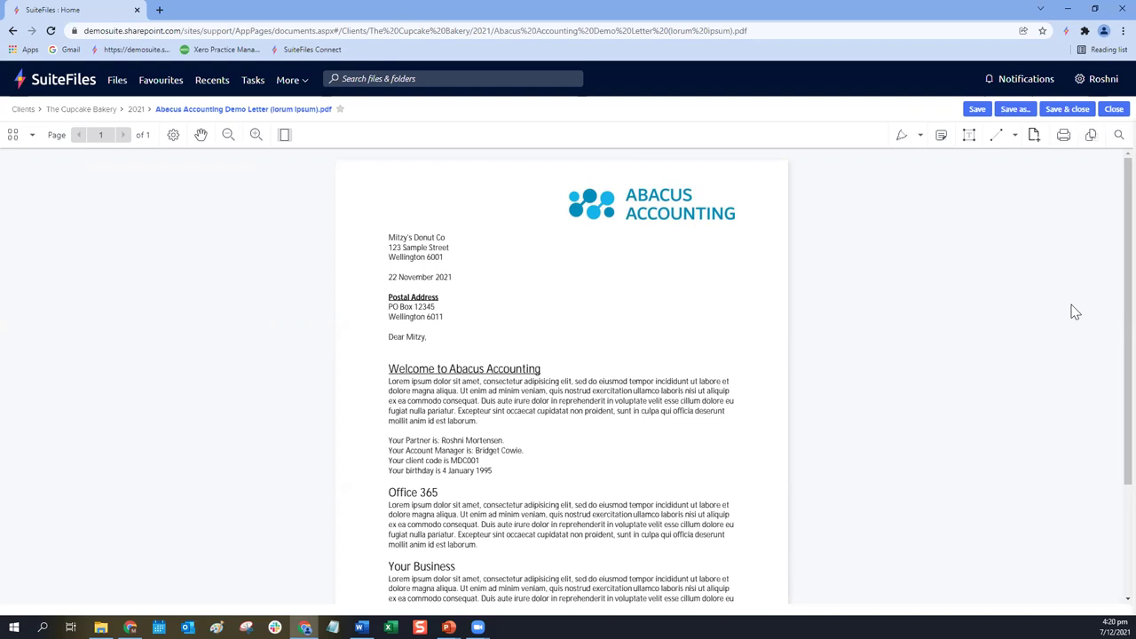
left_click(1033, 138)
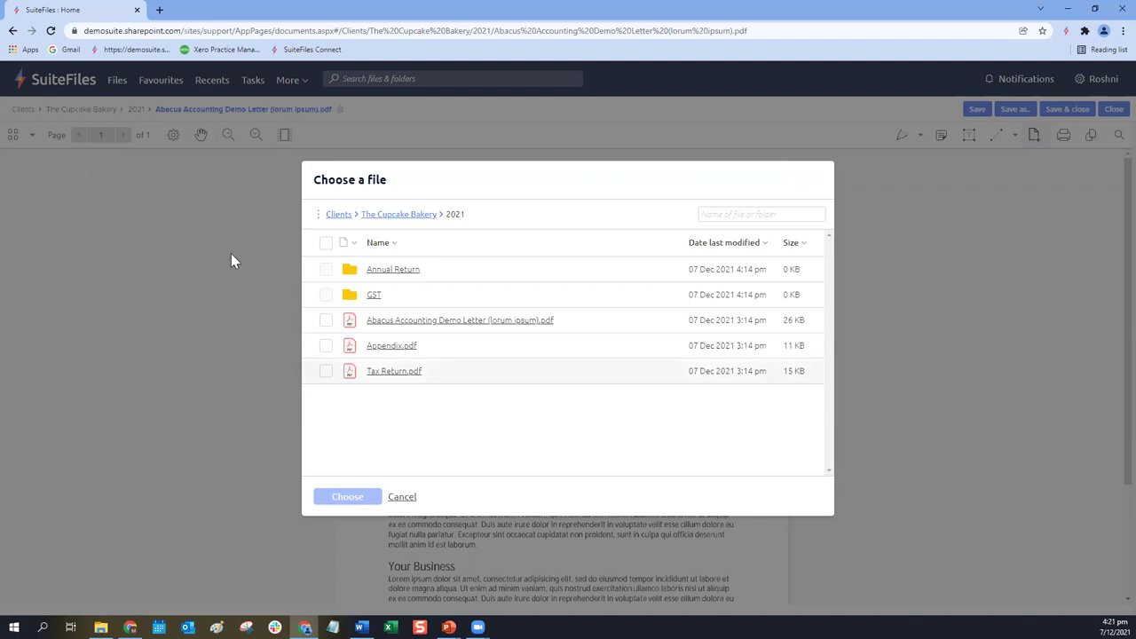
left_click(326, 372)
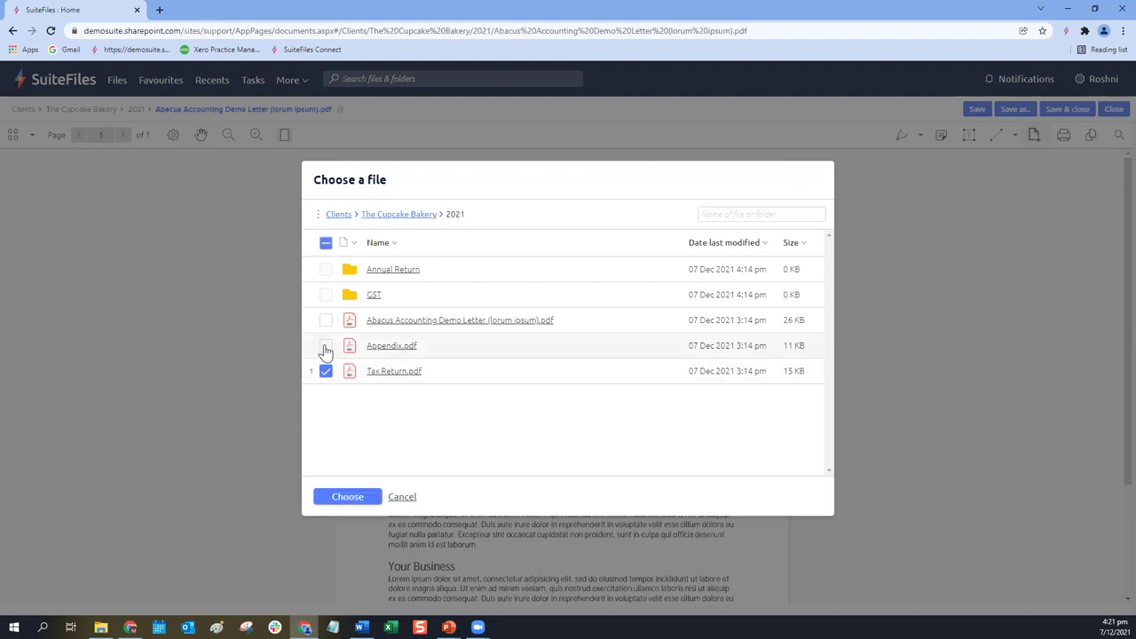
left_click(326, 347)
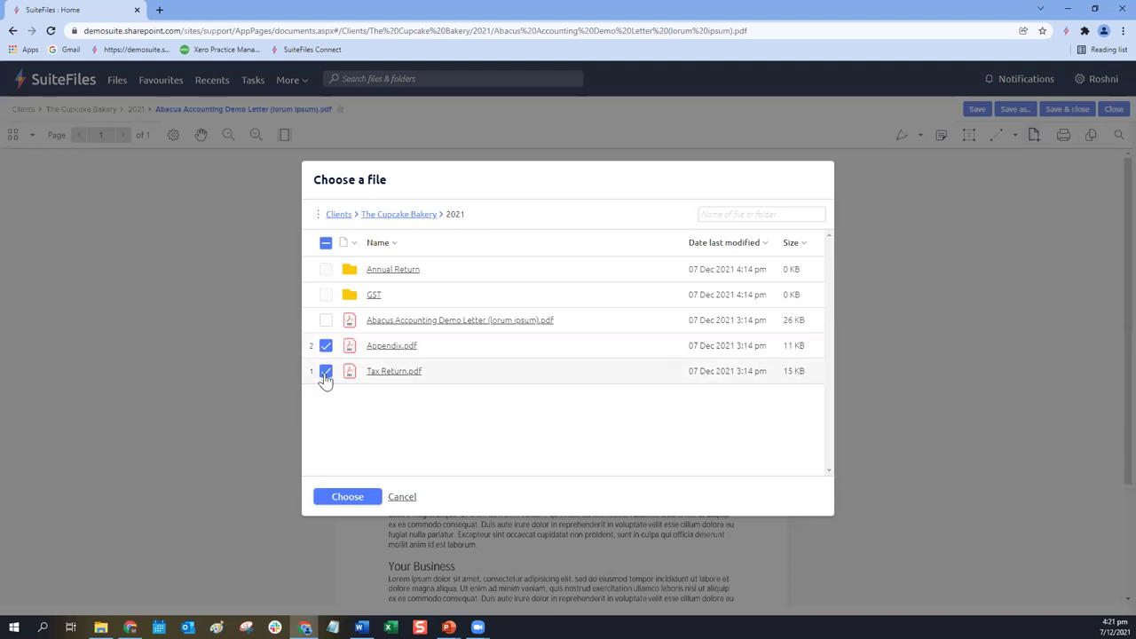
left_click(326, 373)
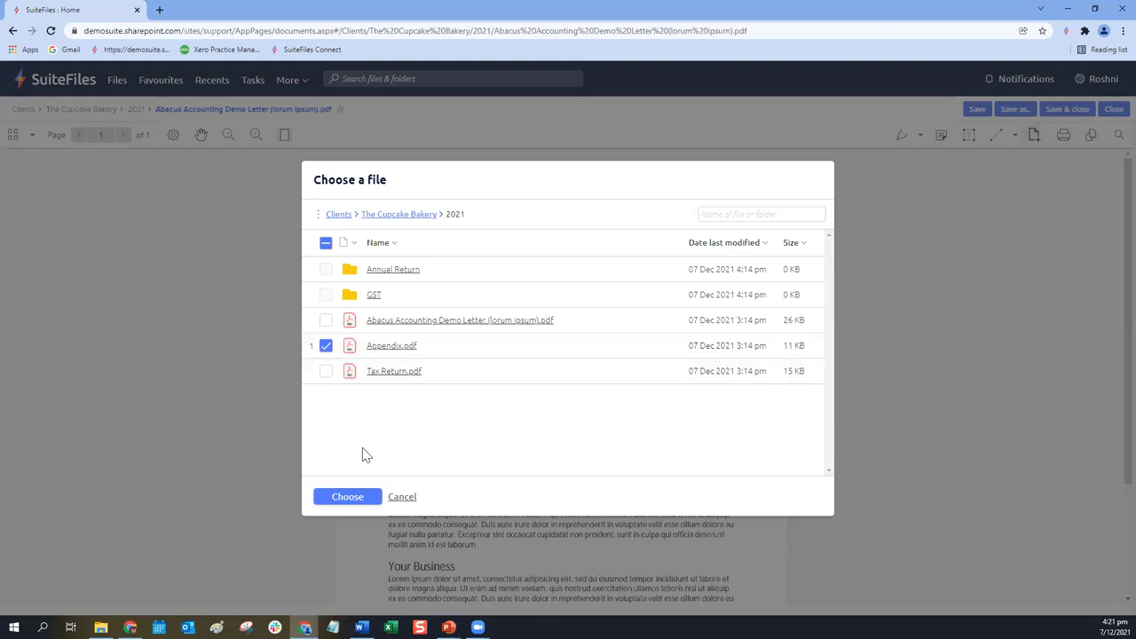
left_click(326, 347)
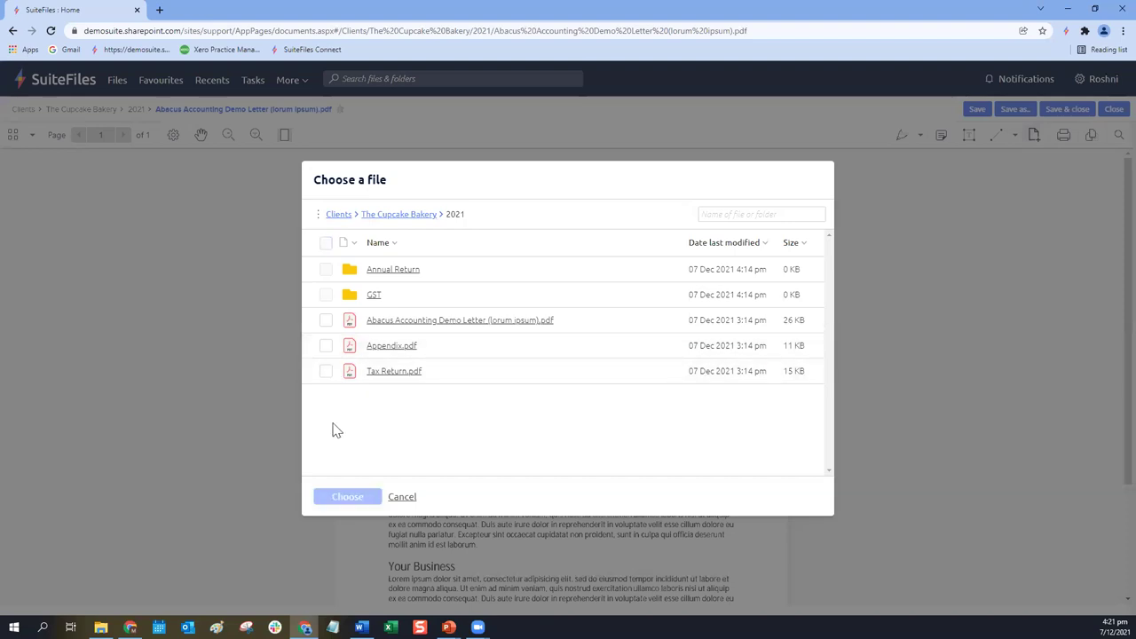
Step: Merge Tax Return.pdf first and Appendix.pdf second into the letter PDF
left_click(326, 373)
left_click(326, 346)
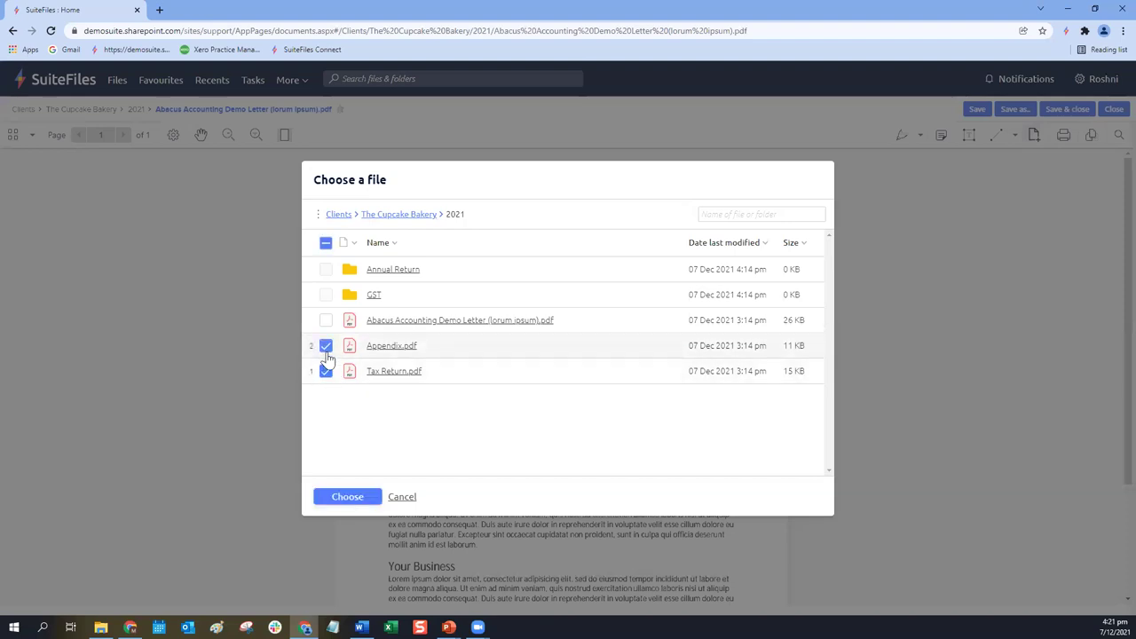
left_click(348, 497)
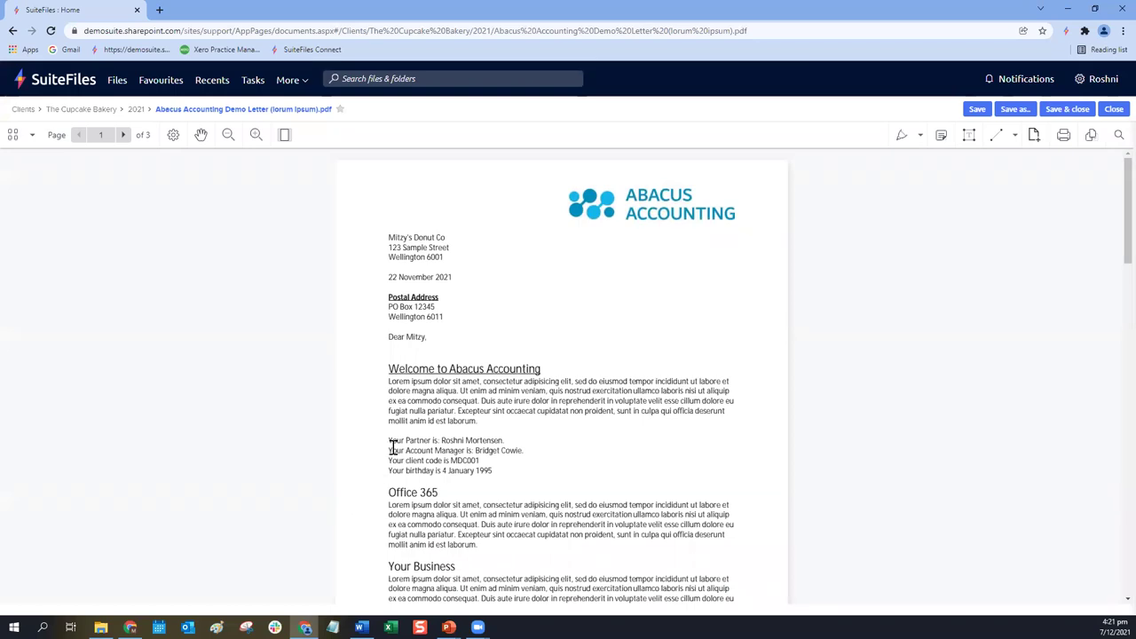
Step: Examine the merged document's tax summary and appendix pages, including the annotations on page 2
scroll(545, 451, "down", 8)
scroll(547, 457, "down", 1)
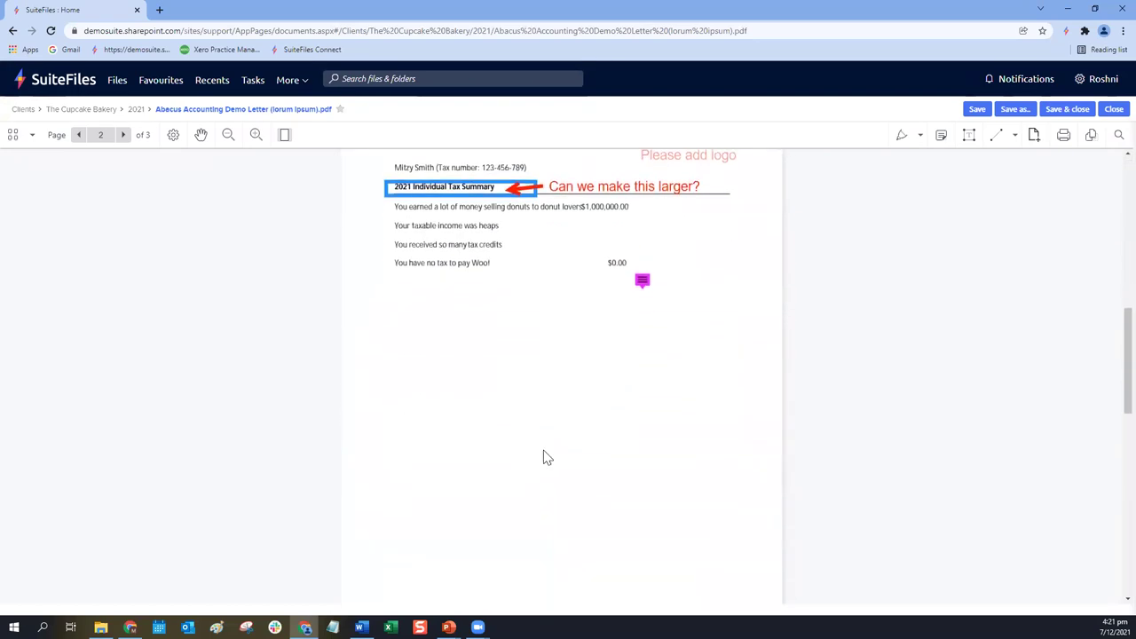
scroll(546, 459, "up", 3)
scroll(545, 460, "down", 3)
scroll(545, 460, "down", 5)
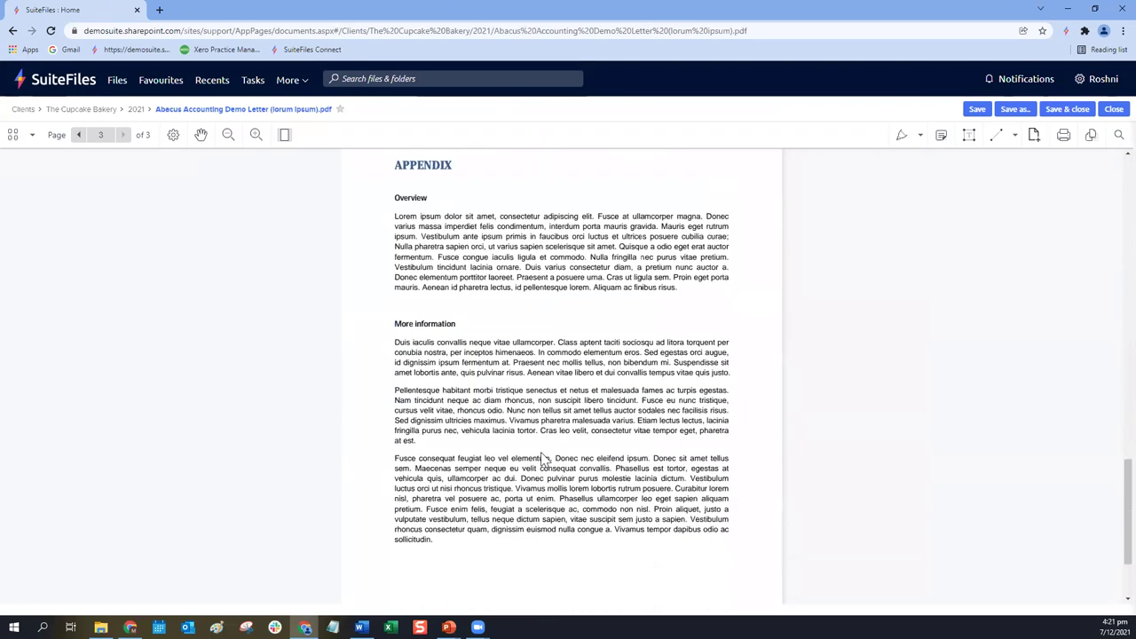
scroll(545, 457, "up", 2)
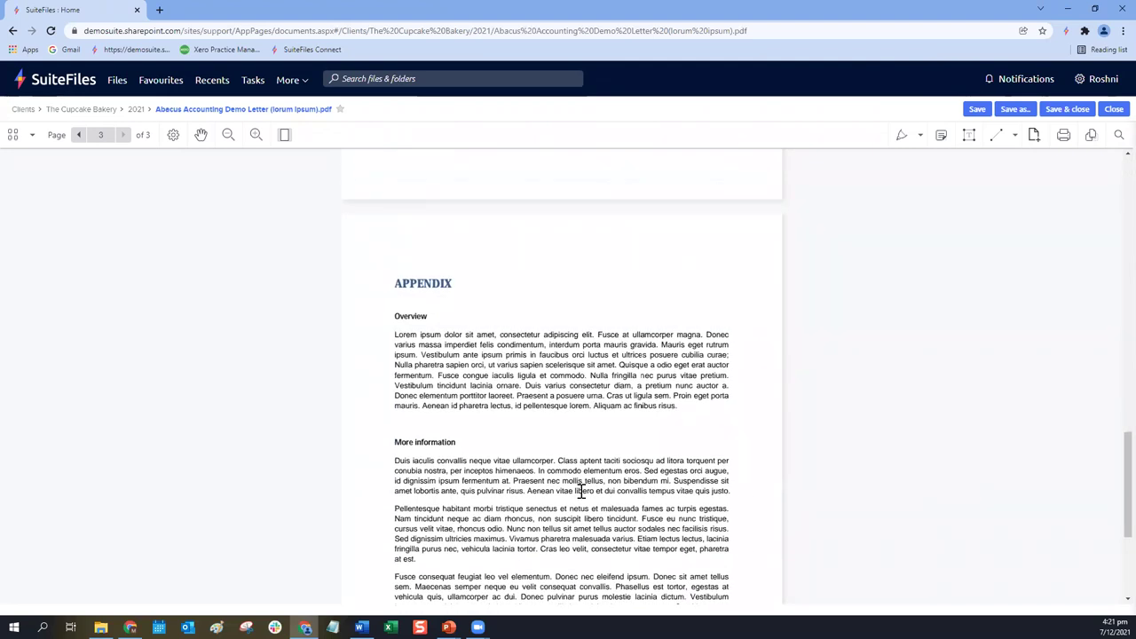
scroll(577, 499, "up", 5)
scroll(577, 502, "up", 4)
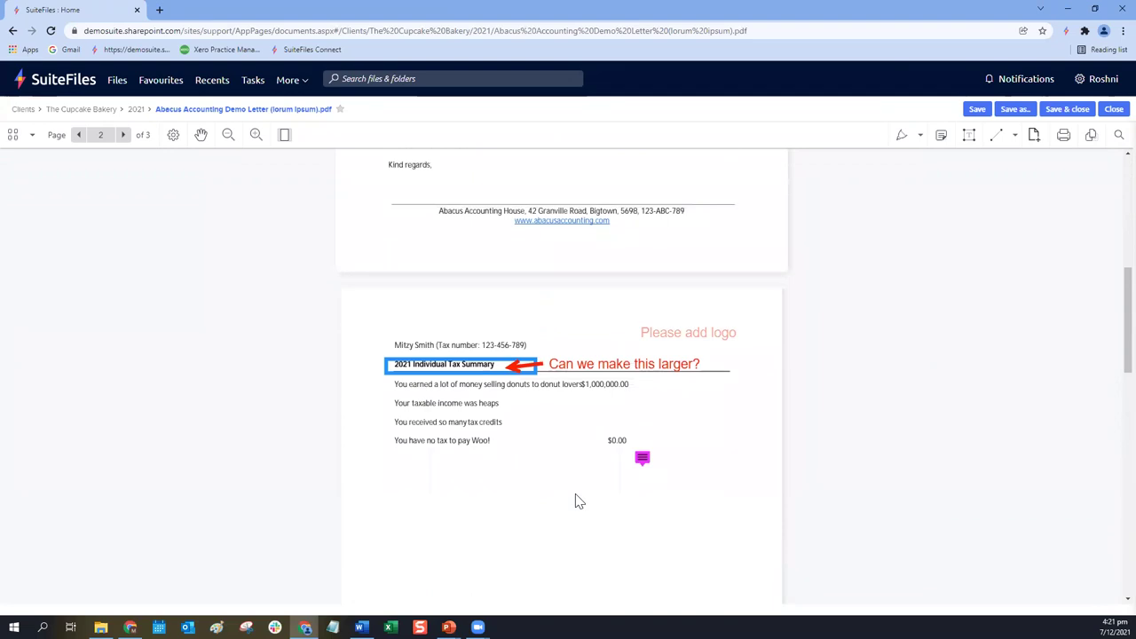
Step: Delete the "Can we make this larger?" text, the blue rectangle and the red arrow annotations from page 2
left_click(554, 367)
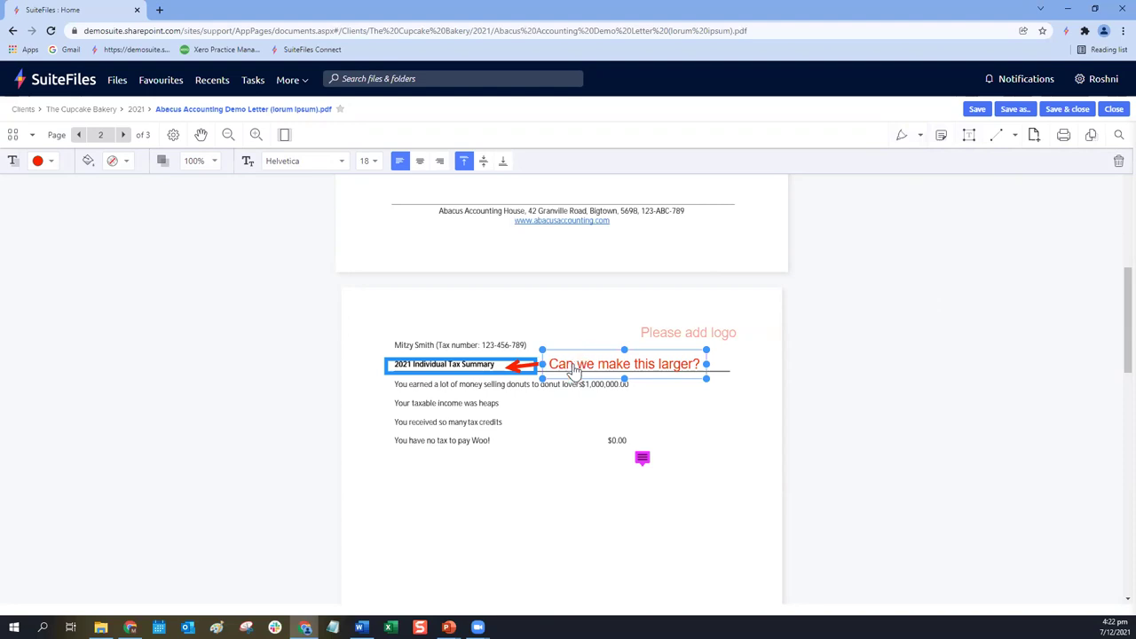
key("Delete")
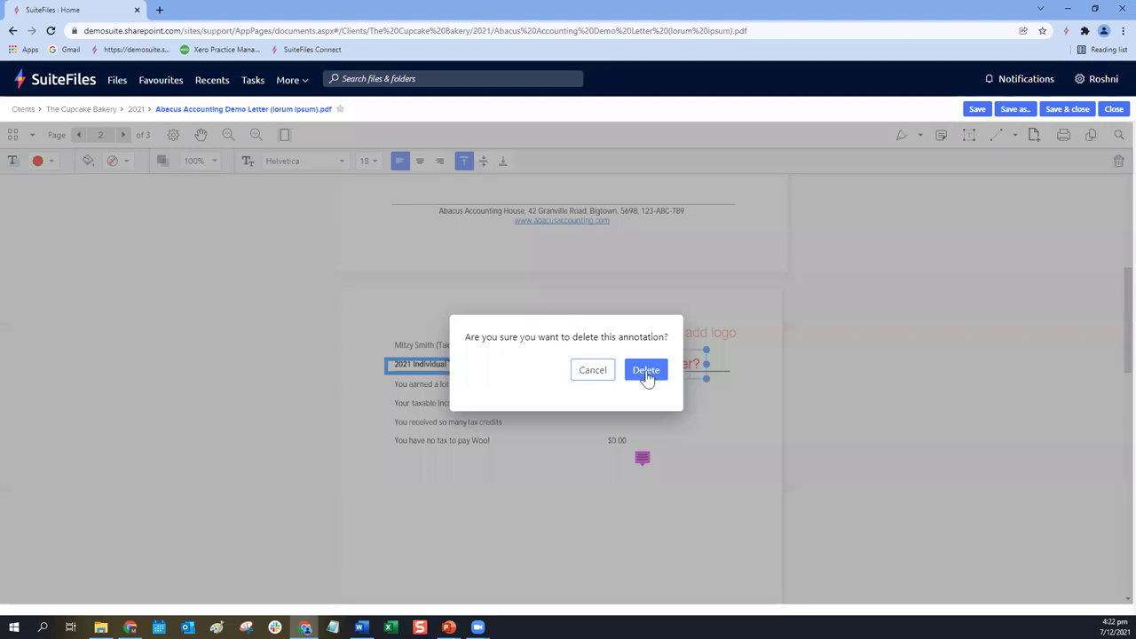
left_click(646, 371)
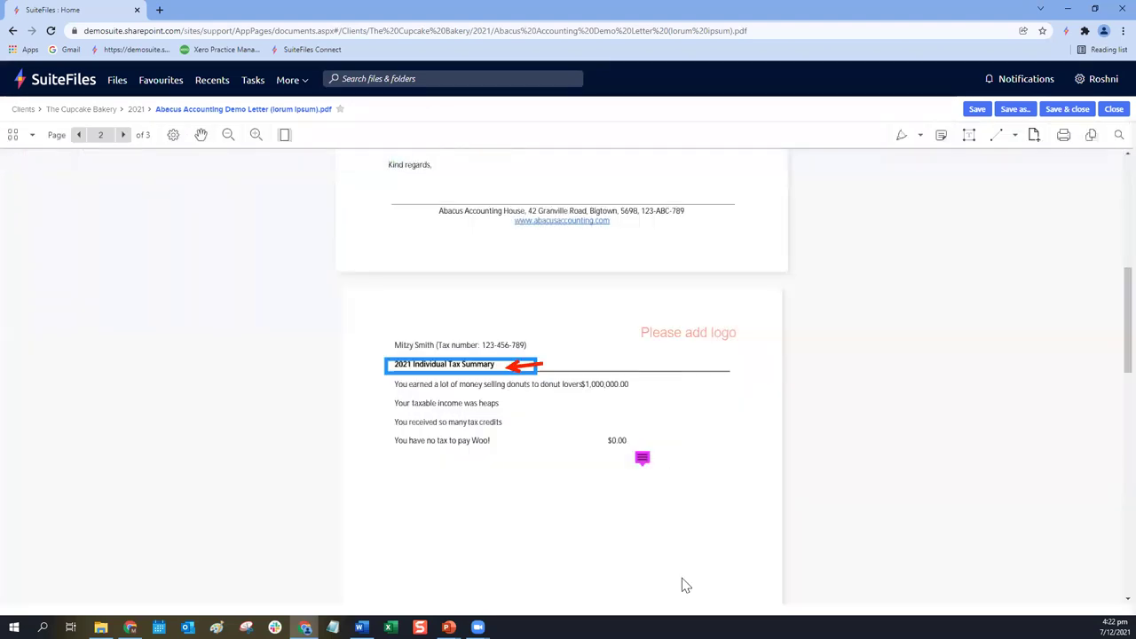
left_click(424, 362)
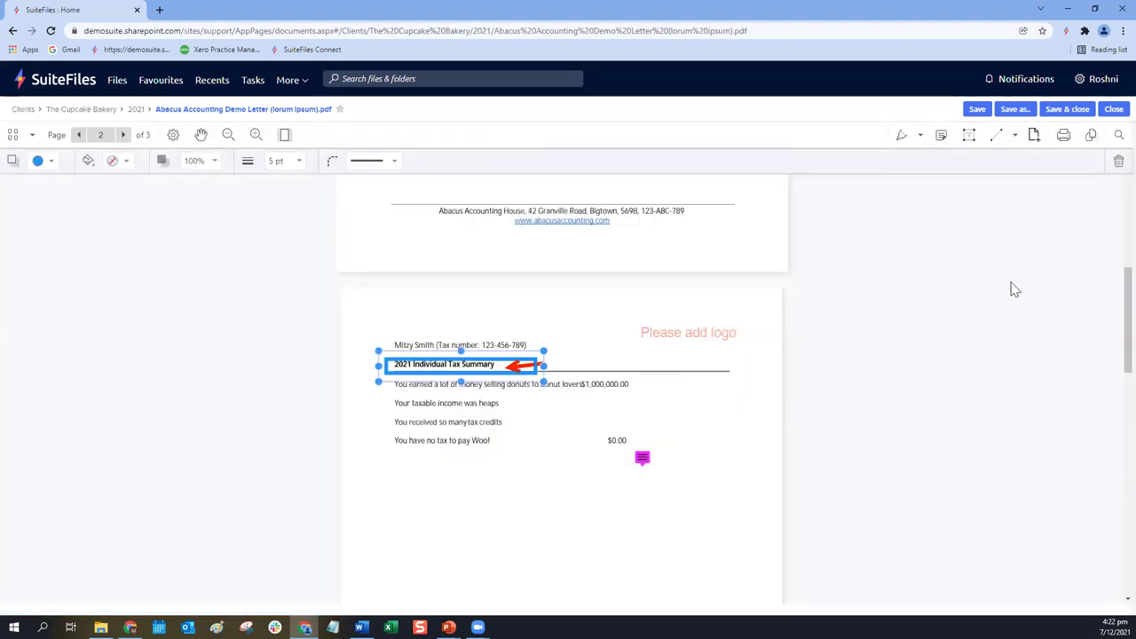
left_click(1116, 166)
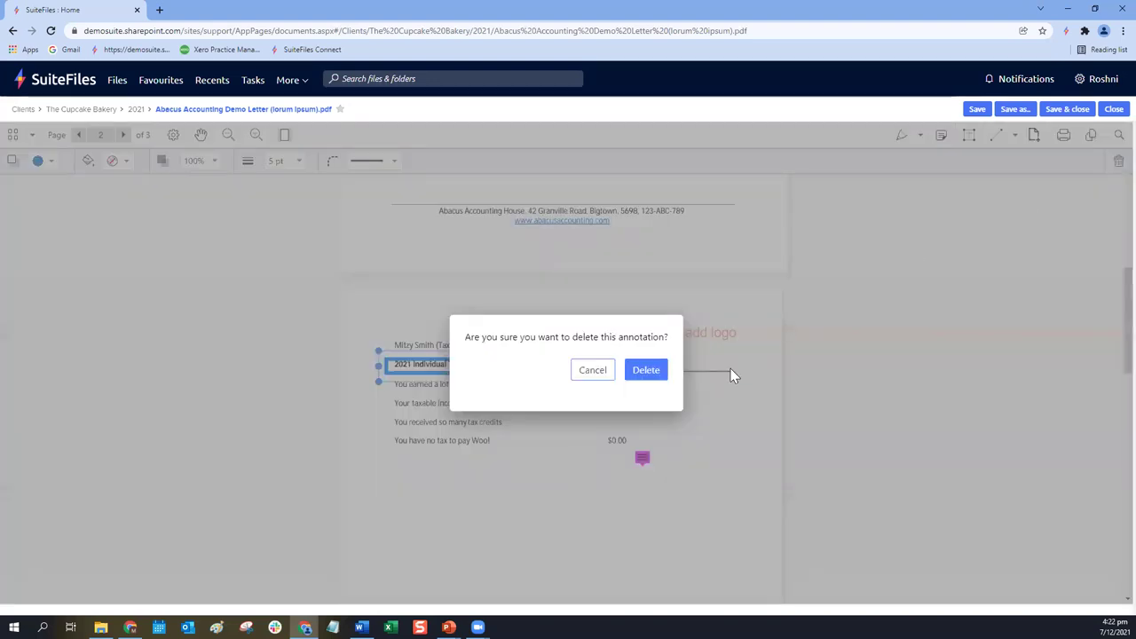
left_click(647, 371)
left_click(524, 366)
key("Delete")
left_click(645, 371)
Step: List the document's annotations and delete the $0.00 query note and the "Please add logo" text
left_click(14, 135)
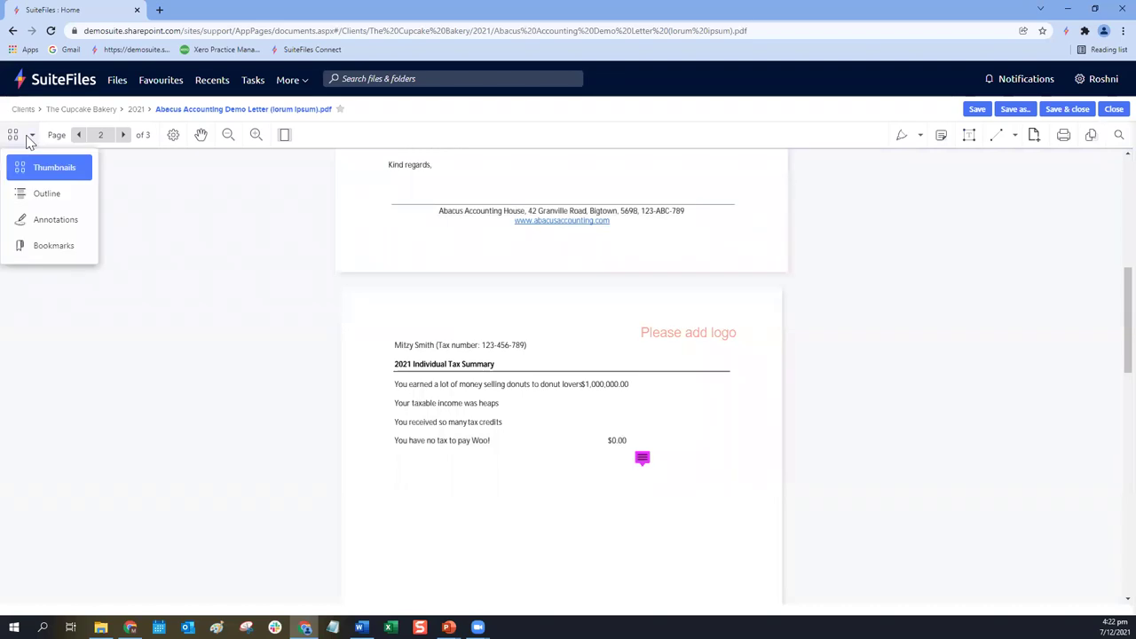
left_click(43, 224)
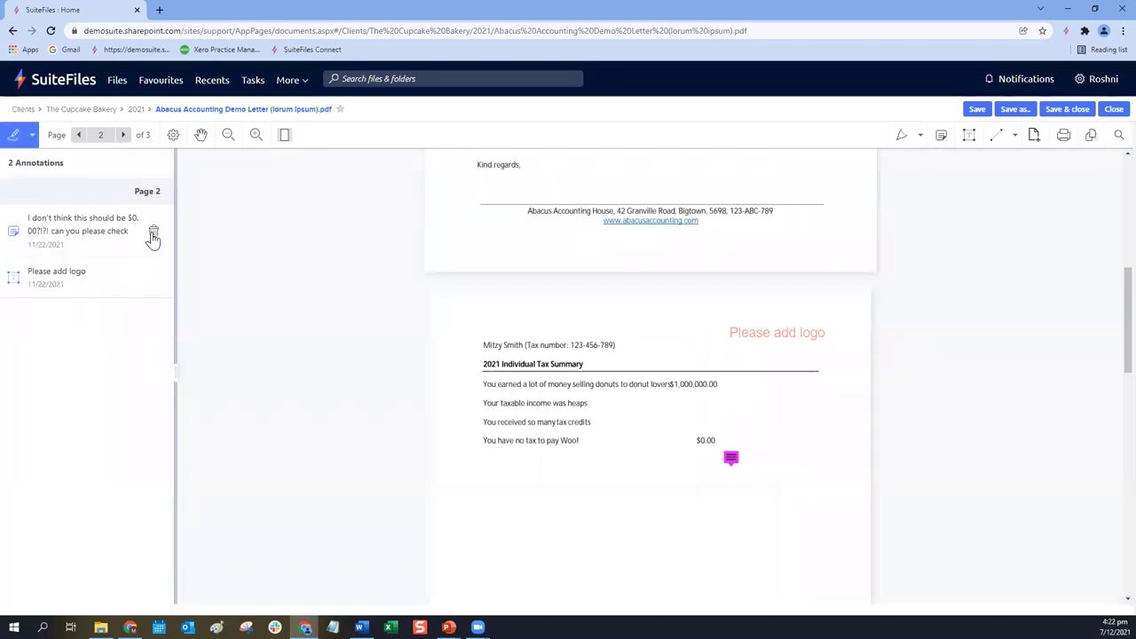
left_click(152, 233)
left_click(645, 370)
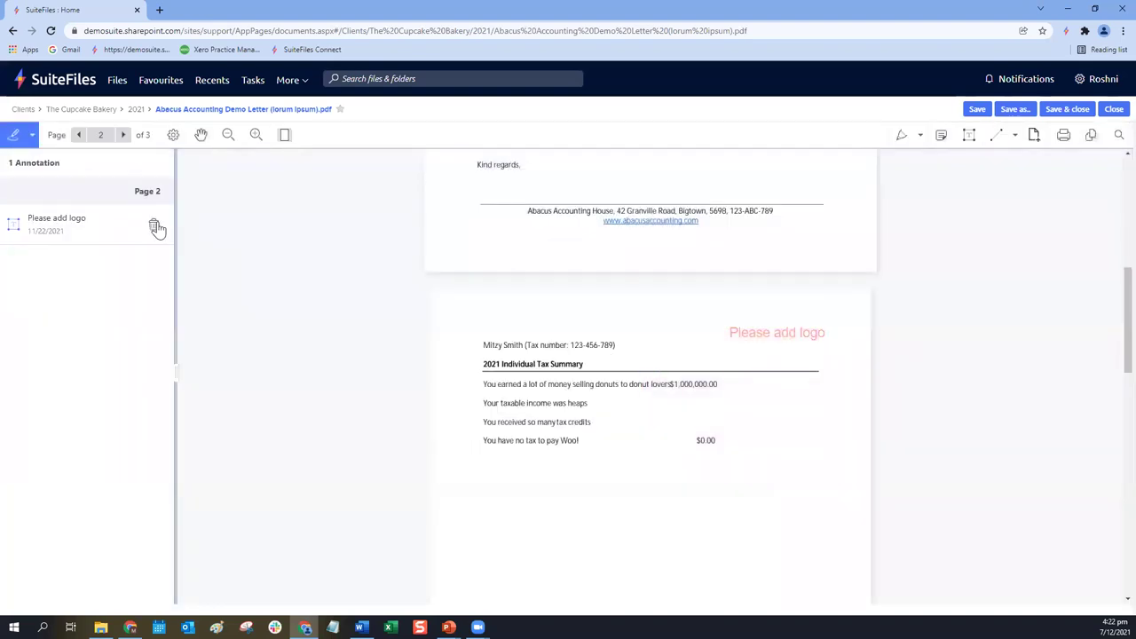
left_click(151, 225)
left_click(646, 370)
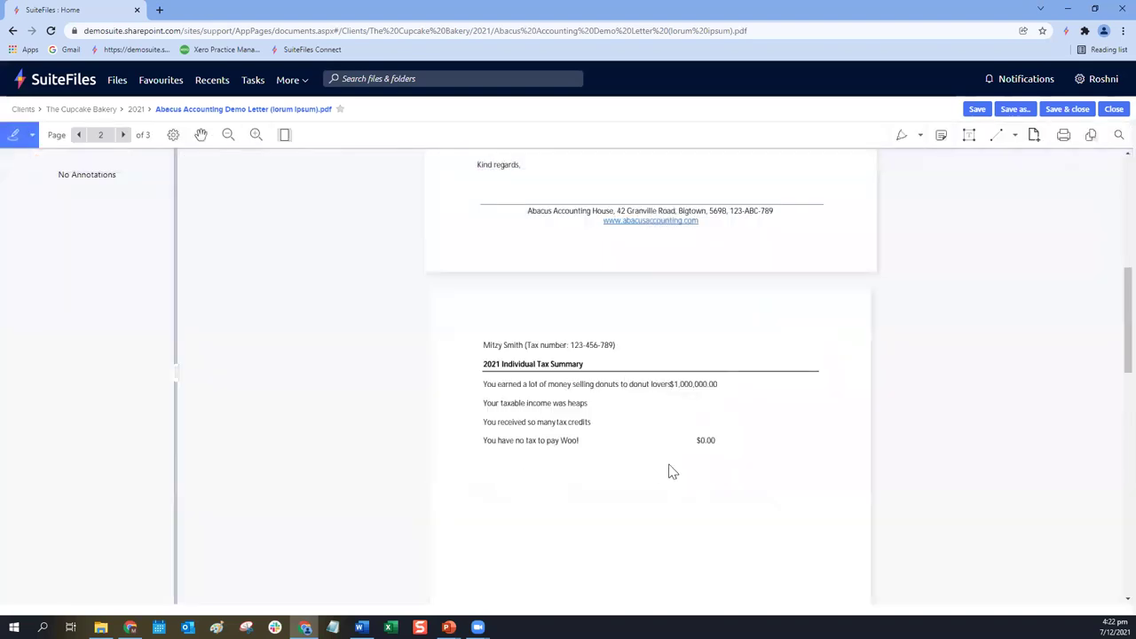
Step: Save the merged PDF as a new file named "Abacus Accounting Tax Return FINAL 7 Dec 2021"
scroll(669, 470, "up", 6)
scroll(666, 480, "down", 15)
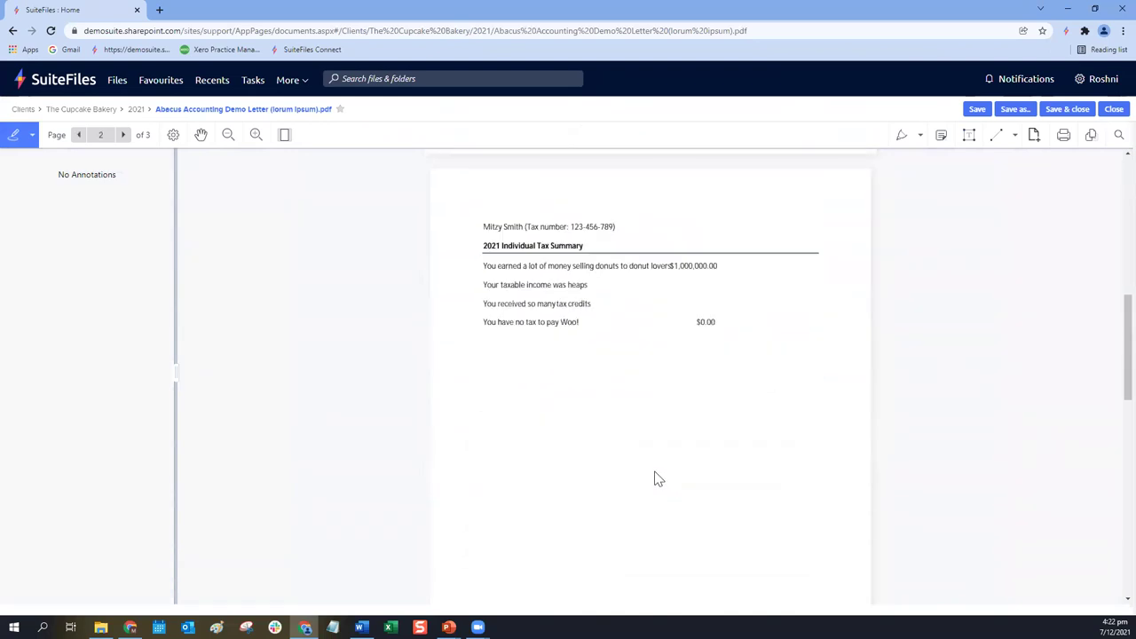
scroll(672, 493, "up", 14)
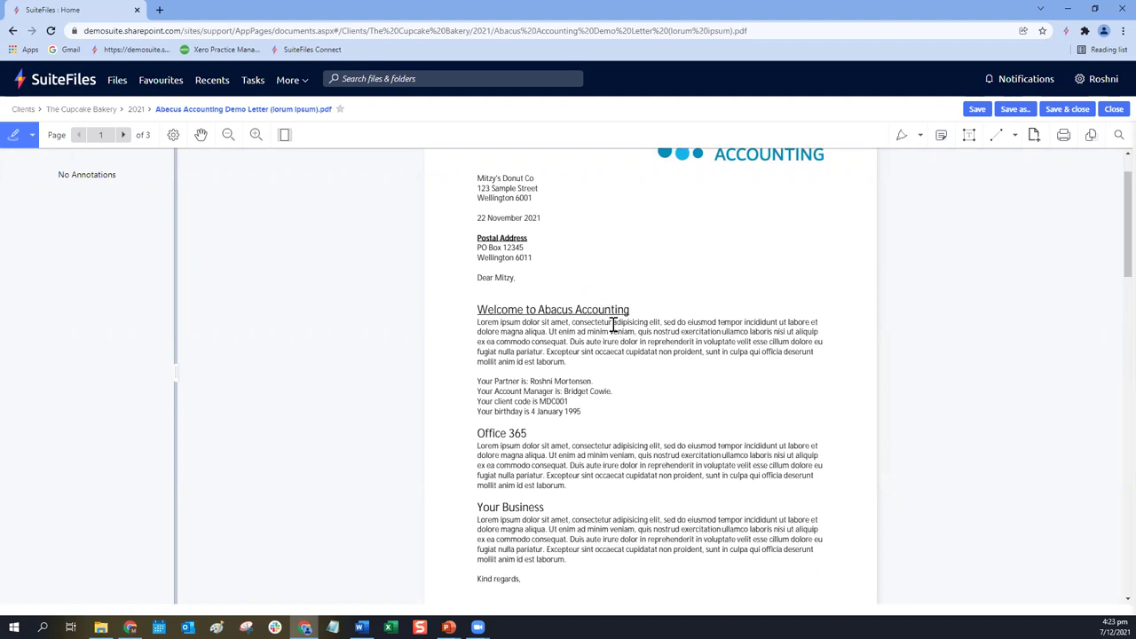
left_click(1015, 111)
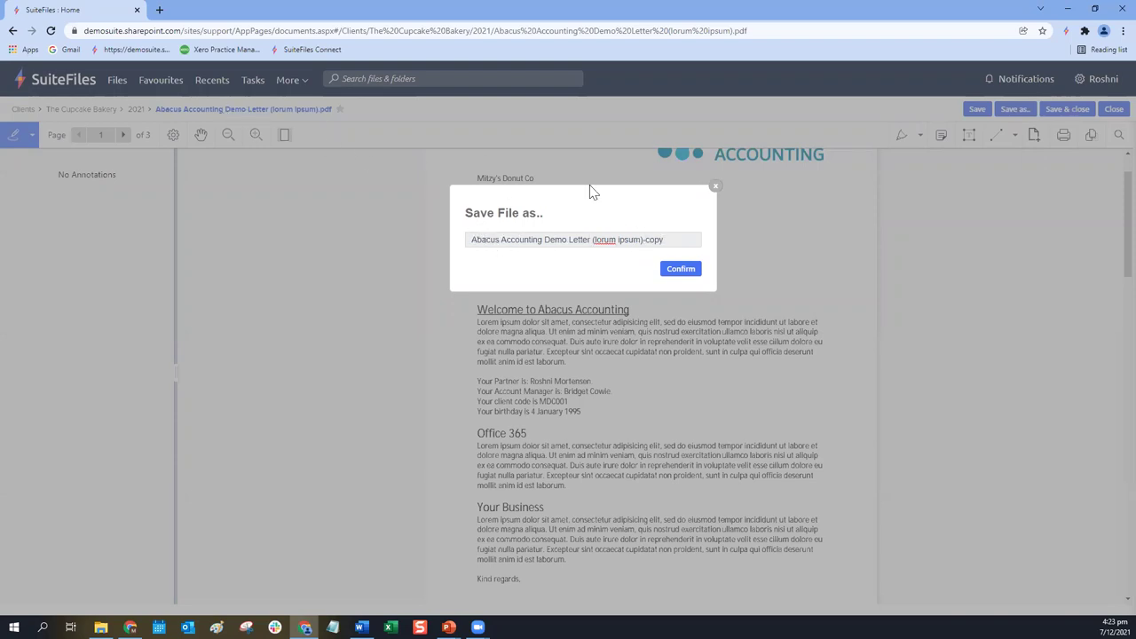
left_click_drag(643, 240, 665, 239)
key("BackSpace")
left_click_drag(655, 240, 544, 239)
type("Tax Ret")
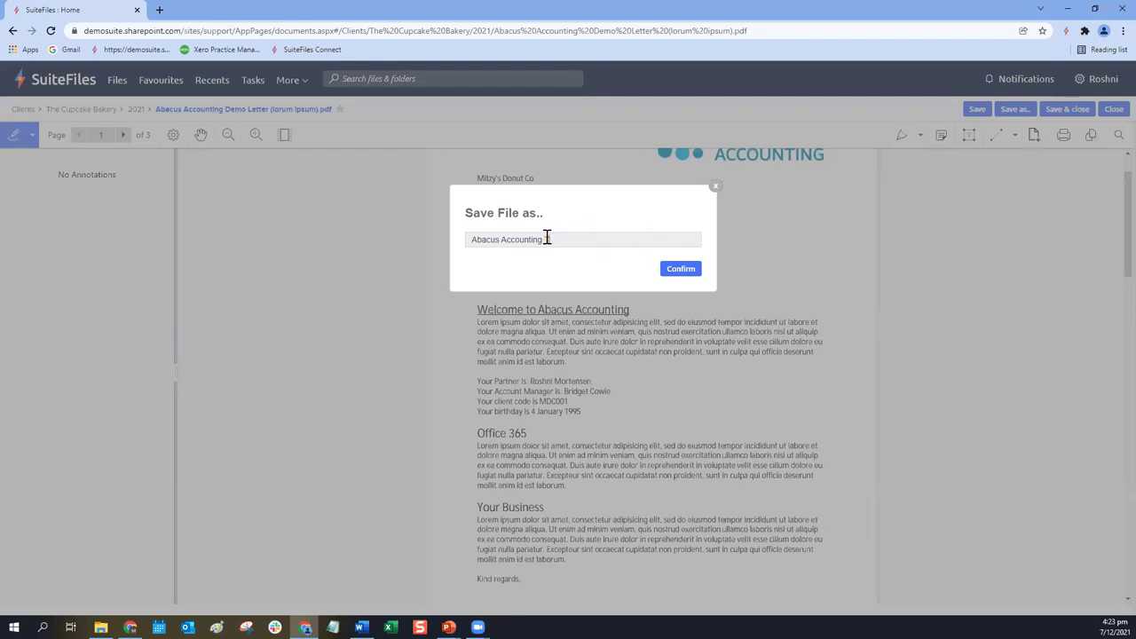
type("urn")
key("BackSpace")
key("BackSpace")
key("BackSpace")
key("BackSpace")
type("turn FINAL 7 Dec 2021")
left_click(672, 273)
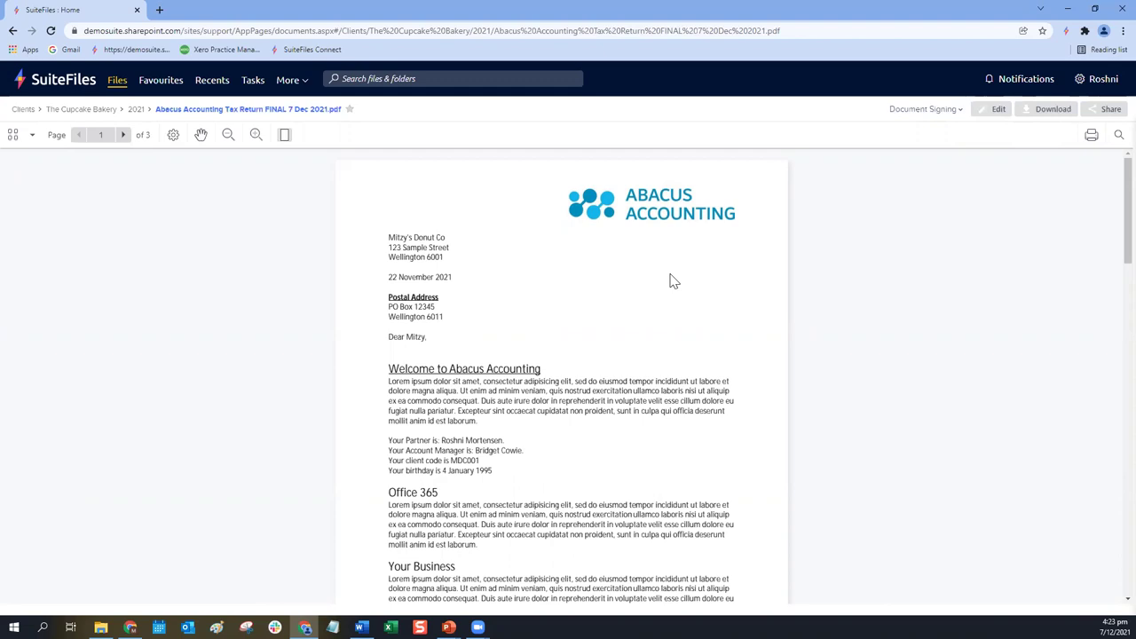
Step: Edit the new PDF in the Document Editor and rotate page 2 left once
left_click(993, 111)
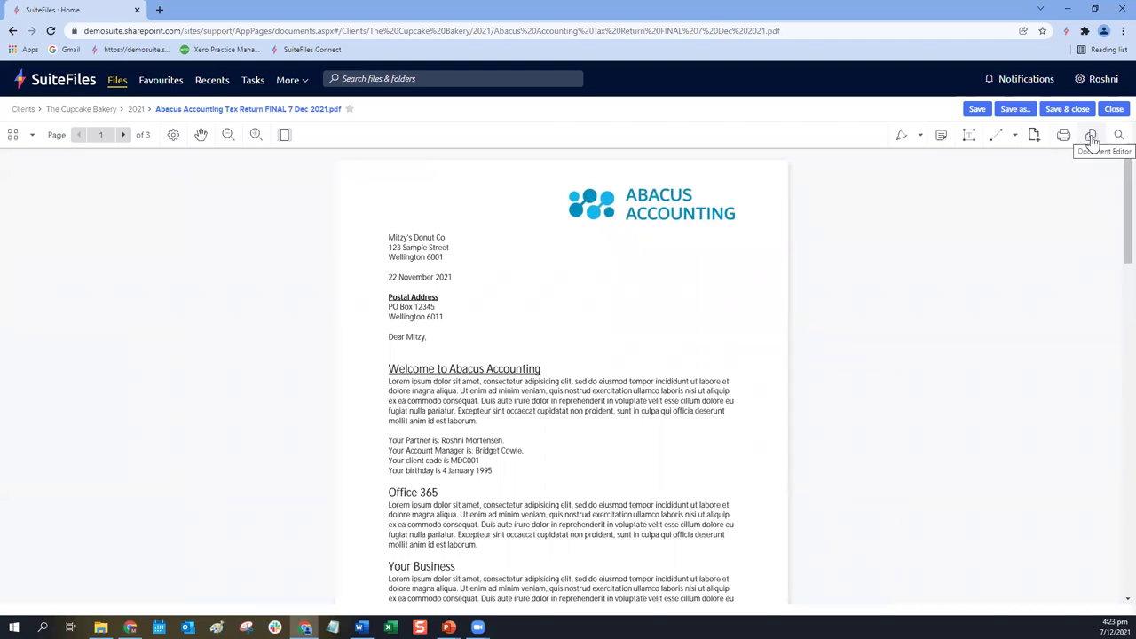
left_click(1093, 138)
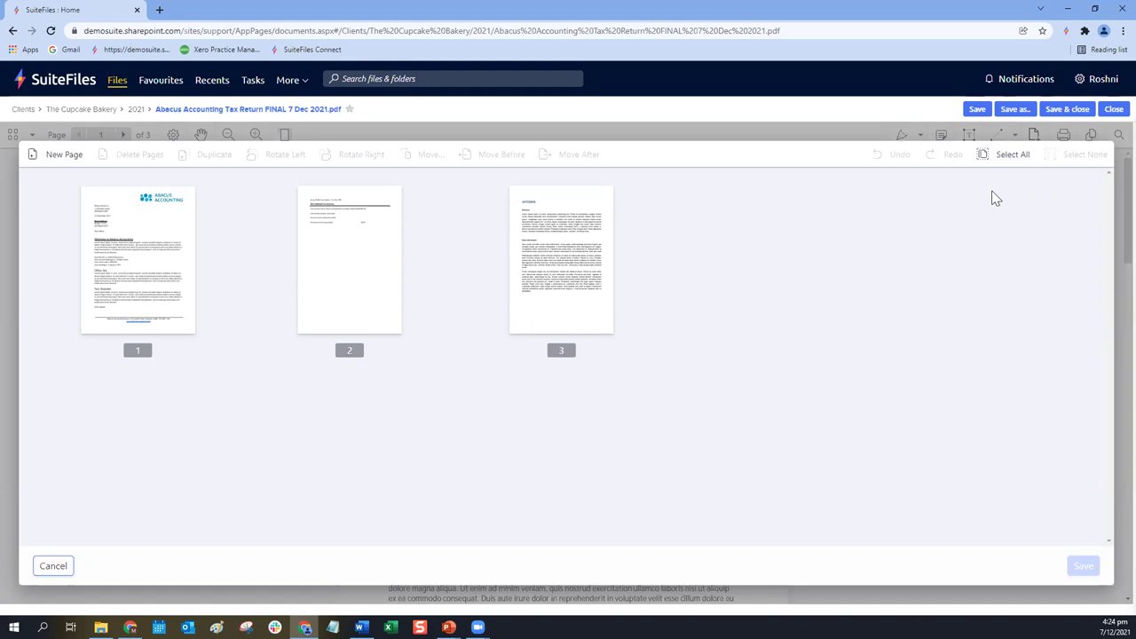
left_click(319, 253)
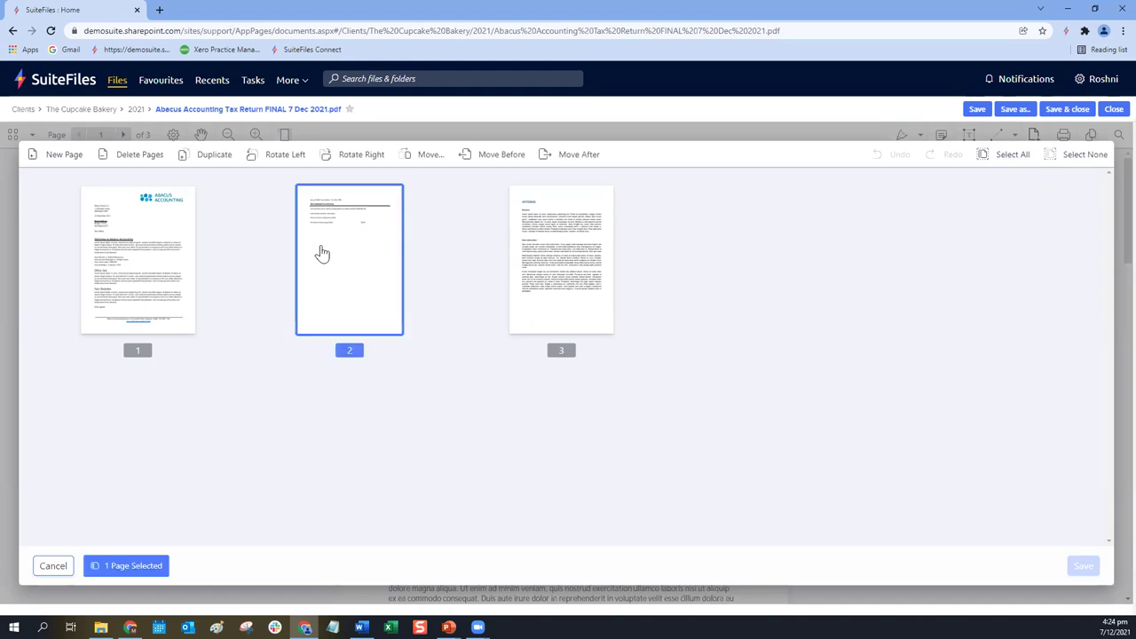
left_click(272, 166)
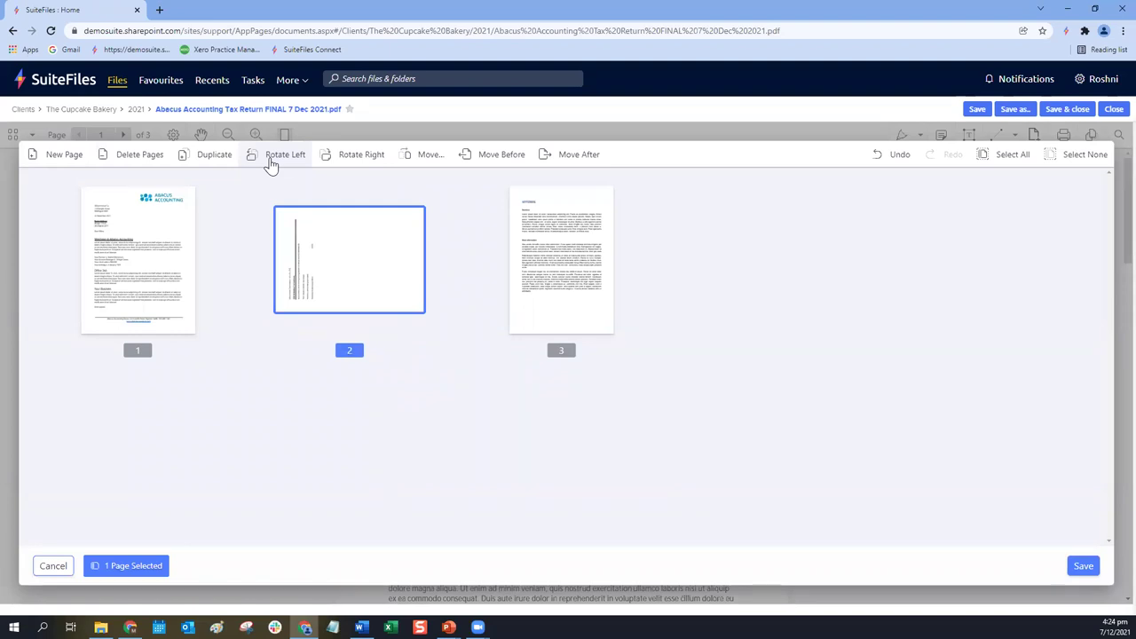
Step: Duplicate page 2 in the Document Editor and rotate both the original and its copy right once
left_click(200, 153)
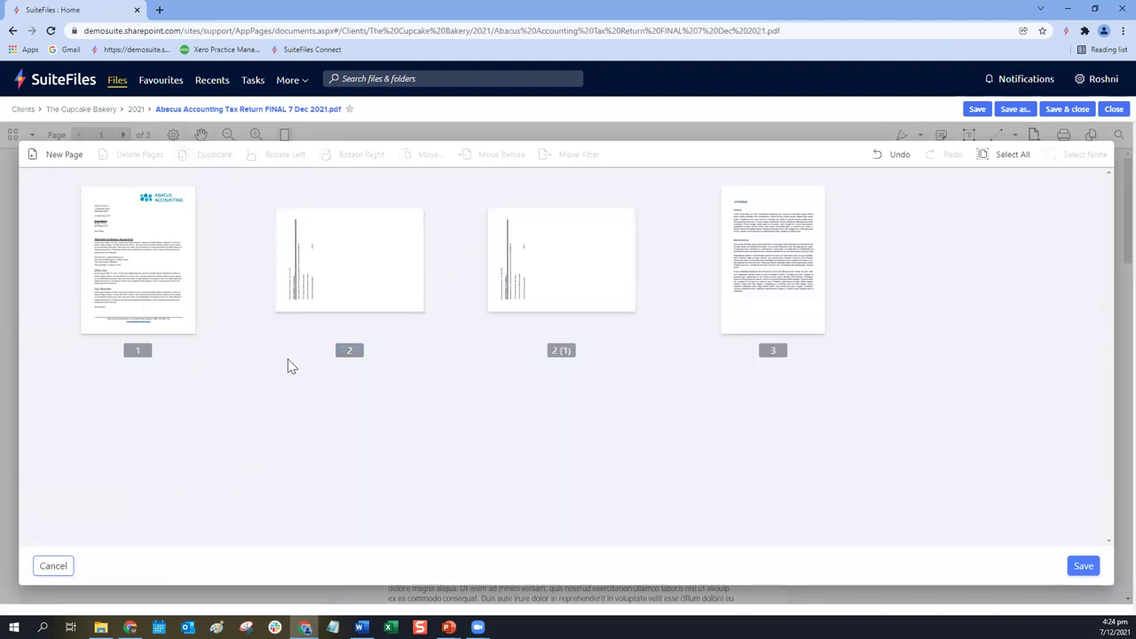
left_click(312, 254)
left_click(523, 253, "ctrl")
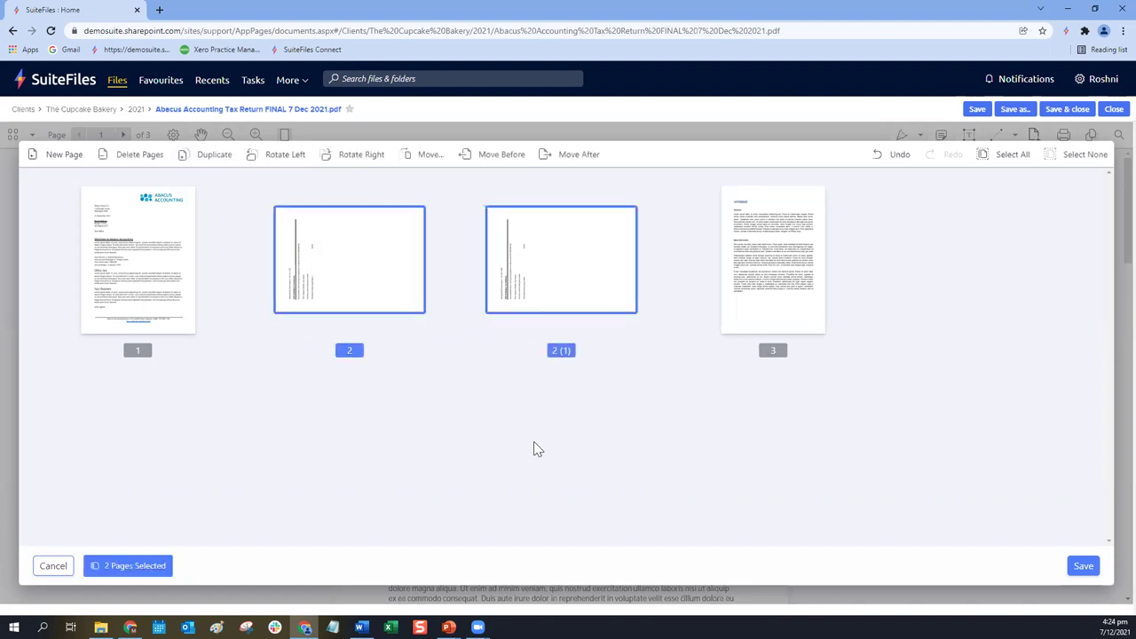
left_click(348, 154)
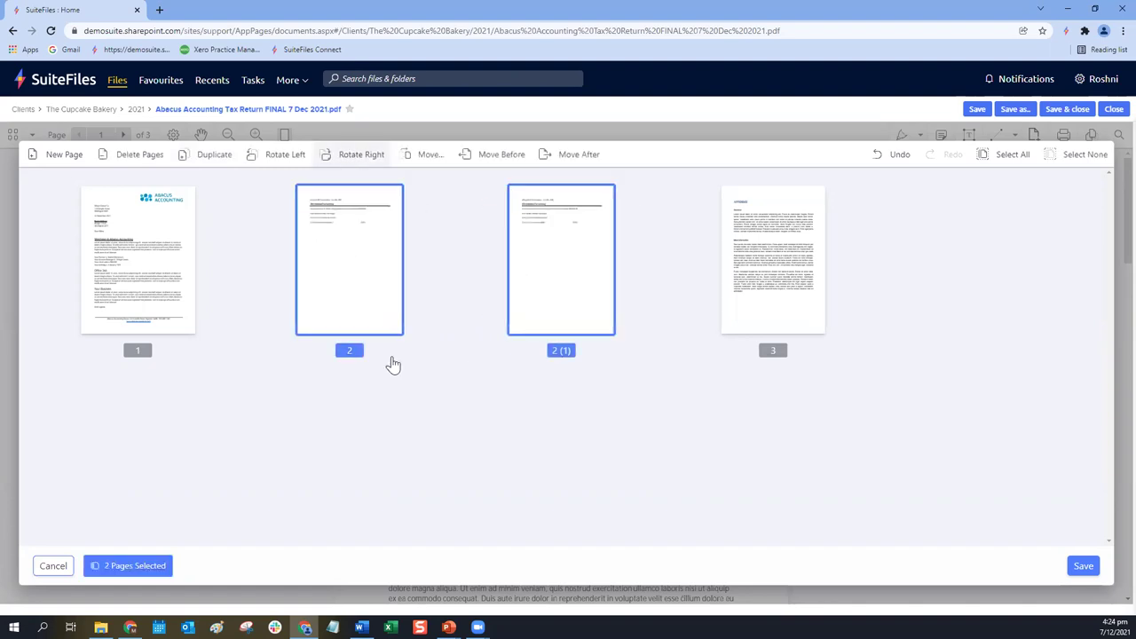
Step: Delete only the duplicate copy of page 2 and save the Document Editor's page changes
left_click(347, 296, "ctrl")
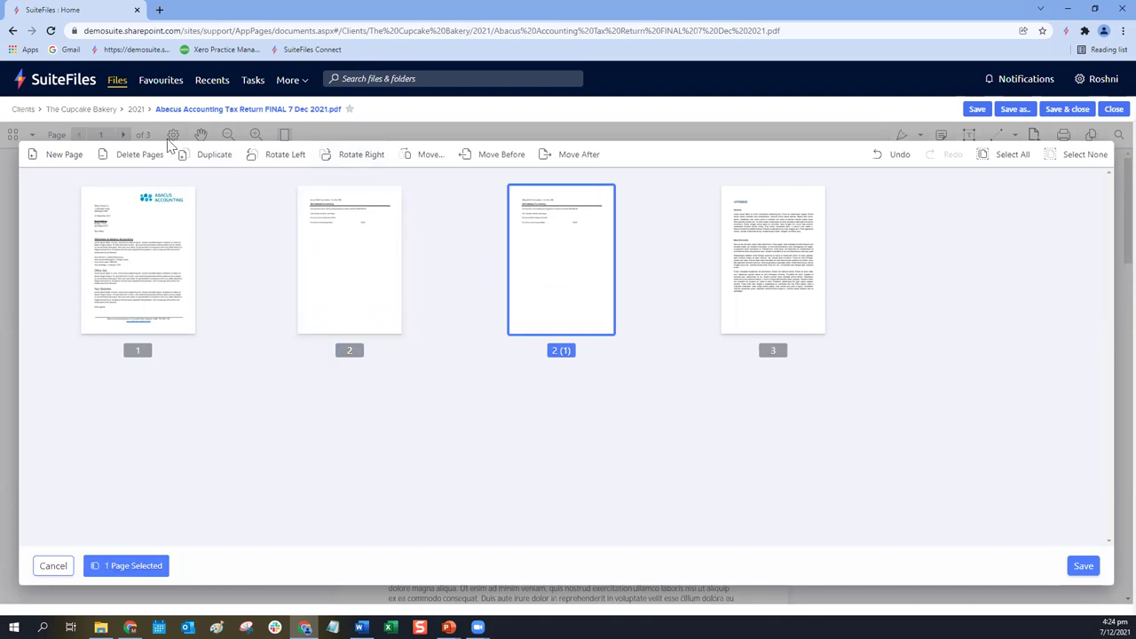
left_click(120, 155)
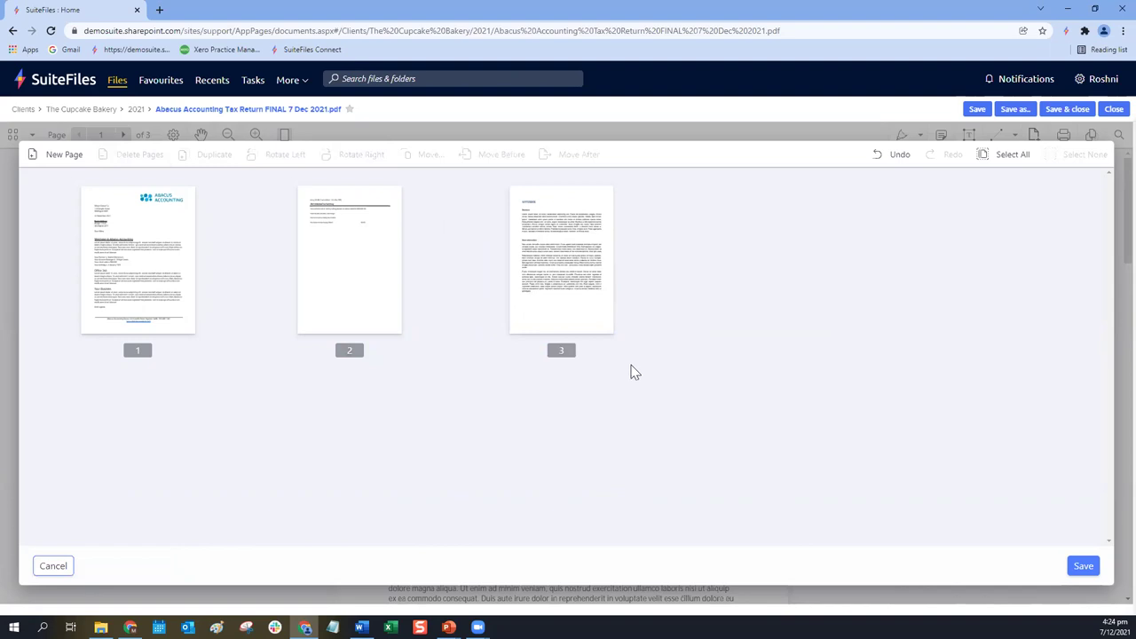
left_click(1085, 567)
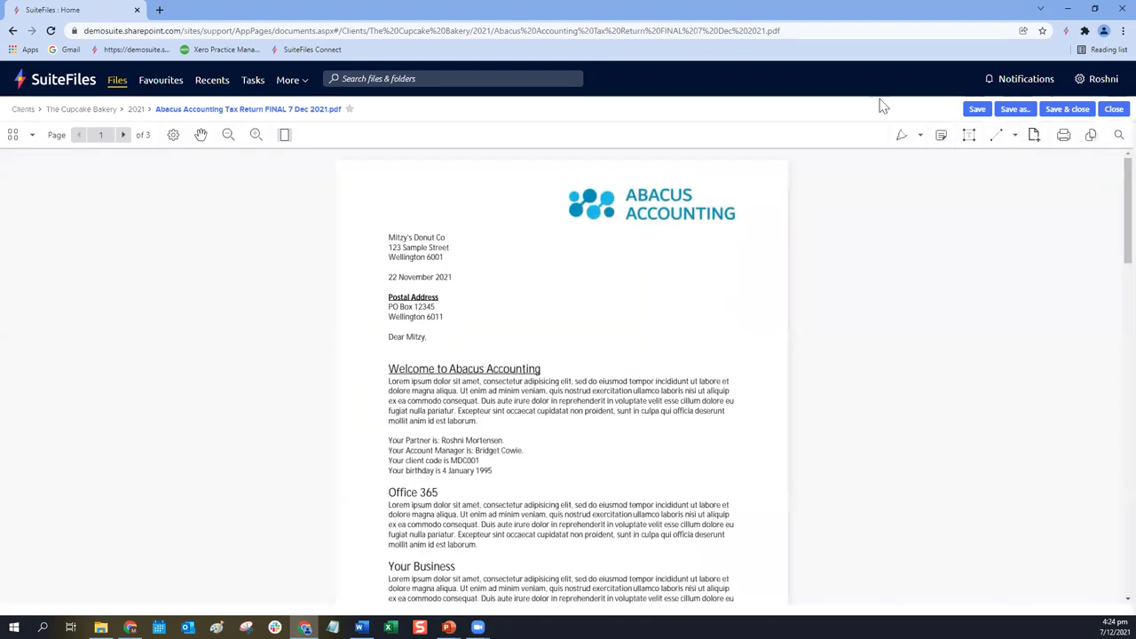
Step: Save the edited tax return PDF, close its editing mode and return to the client's 2021 folder
left_click(1067, 117)
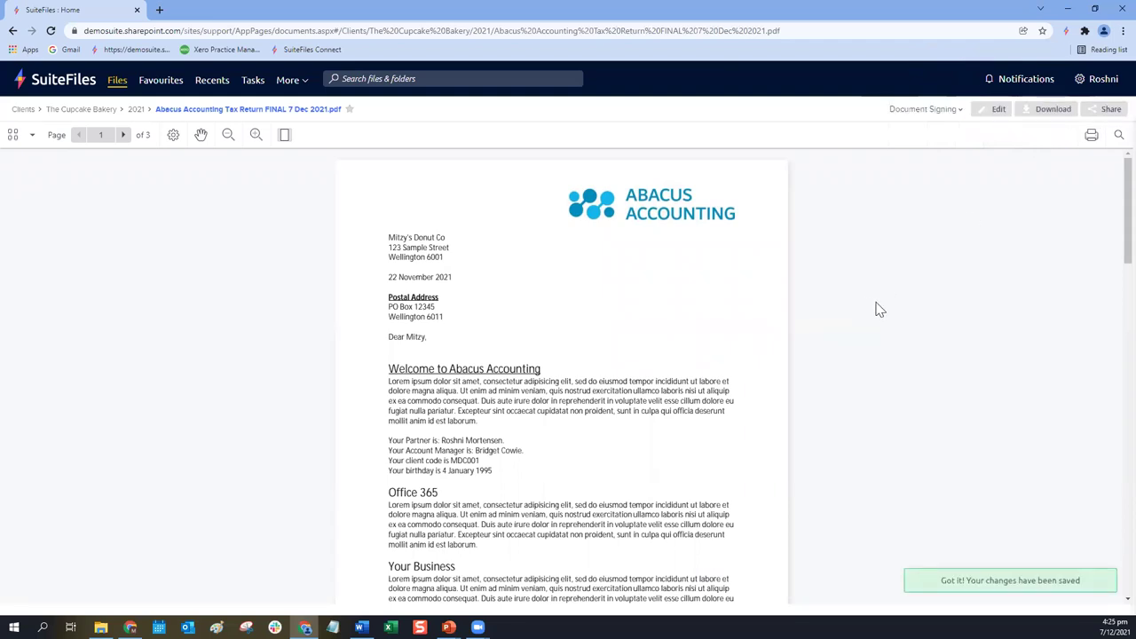
left_click(135, 111)
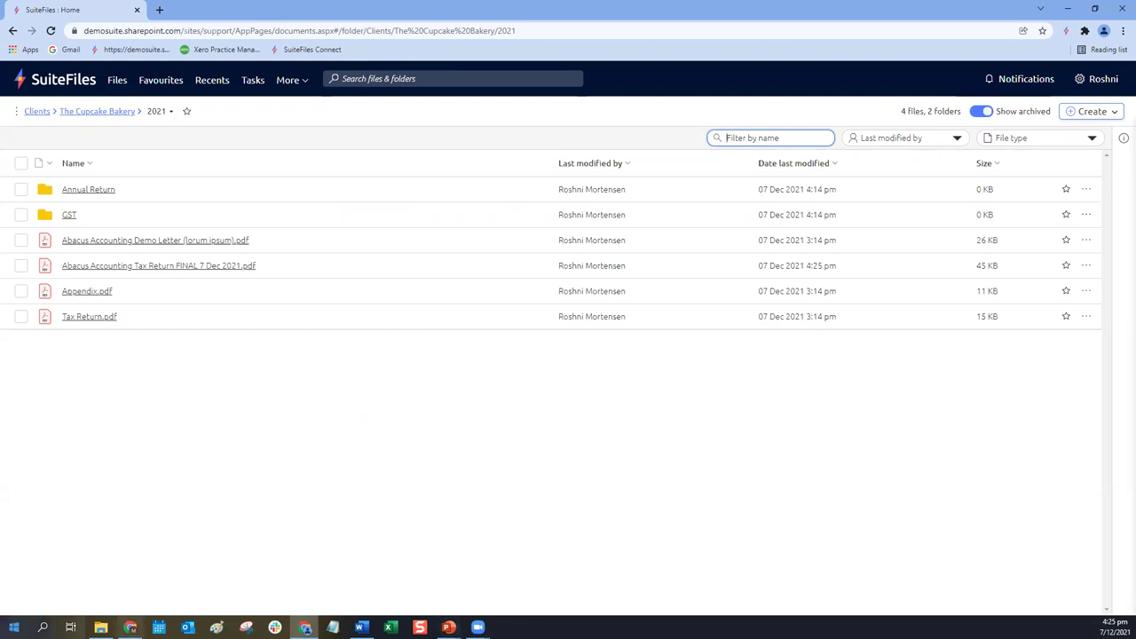
Step: Switch to the running PowerPoint slide show and advance to the "Questions?" slide
left_click(448, 628)
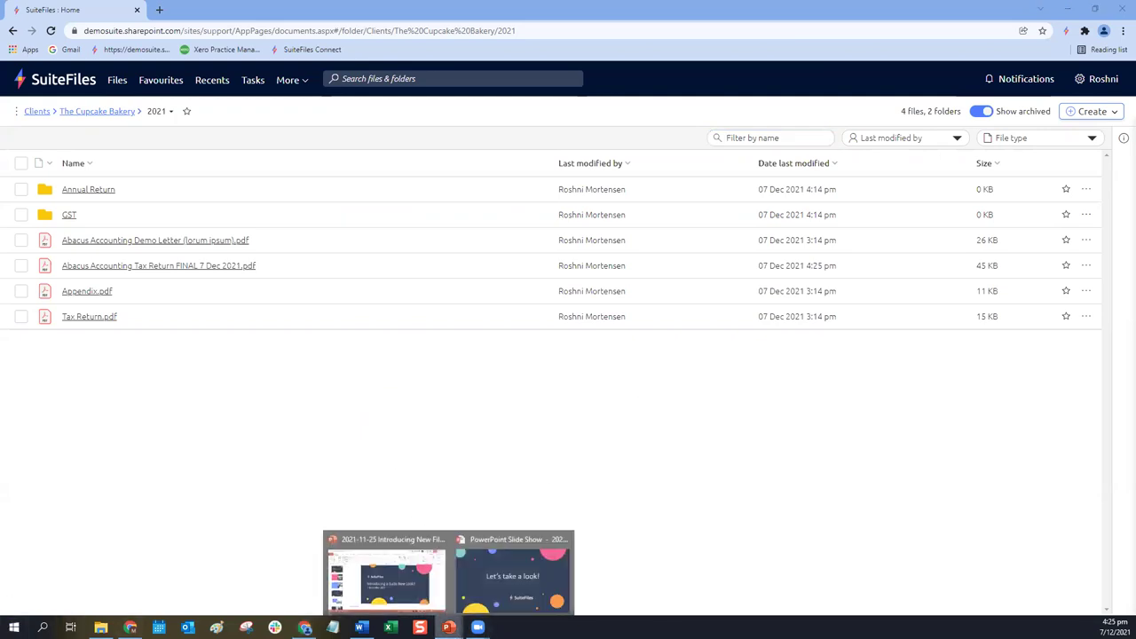
left_click(495, 588)
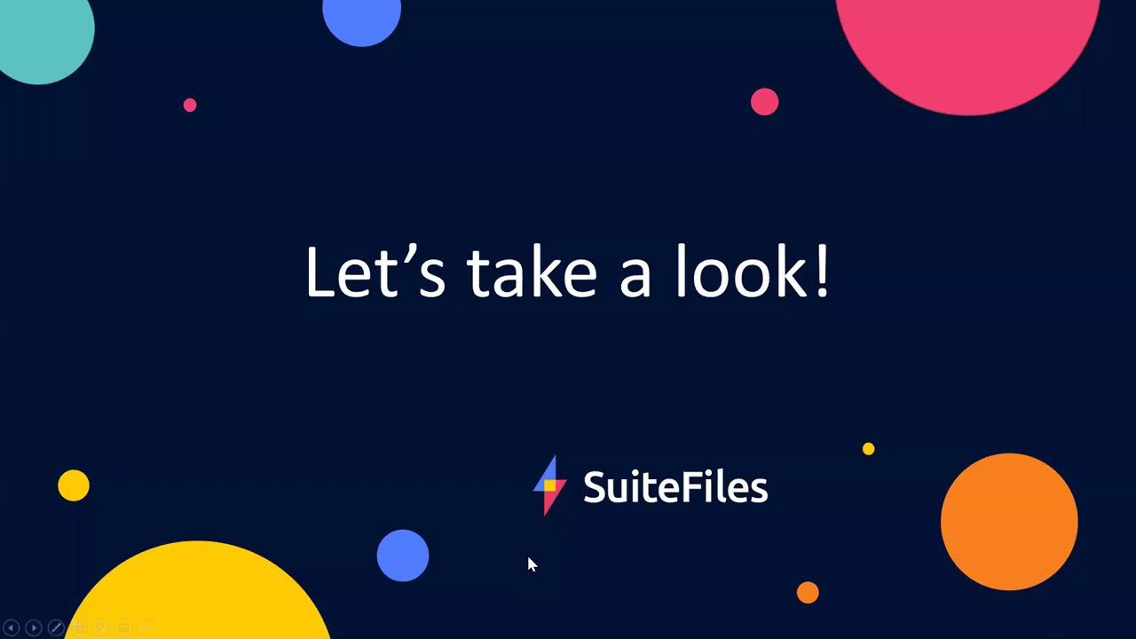
left_click(527, 552)
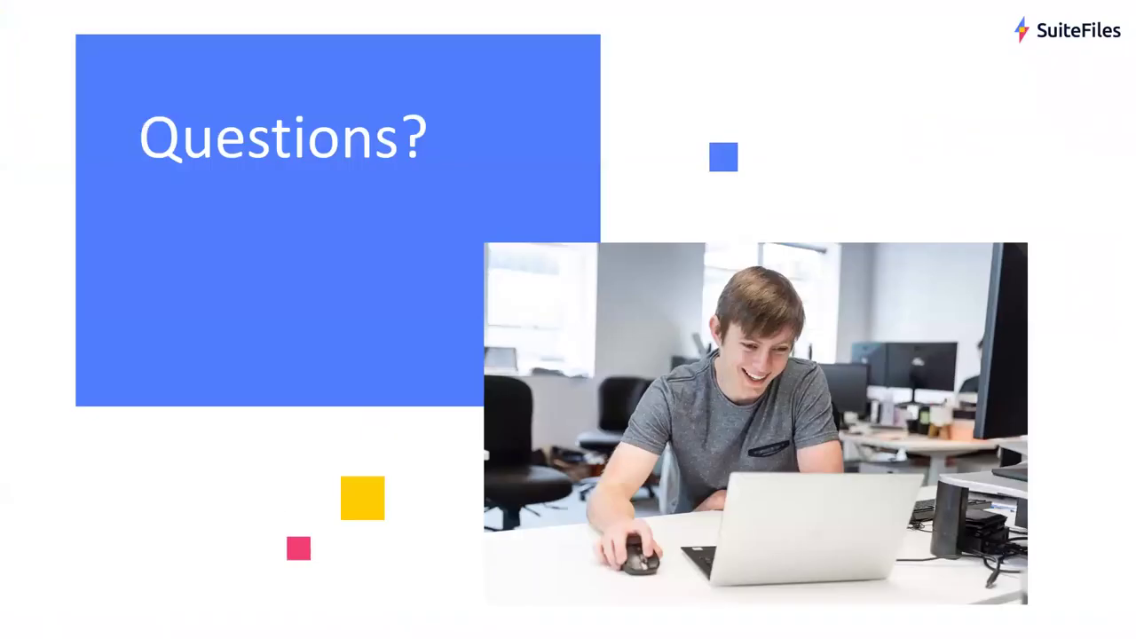